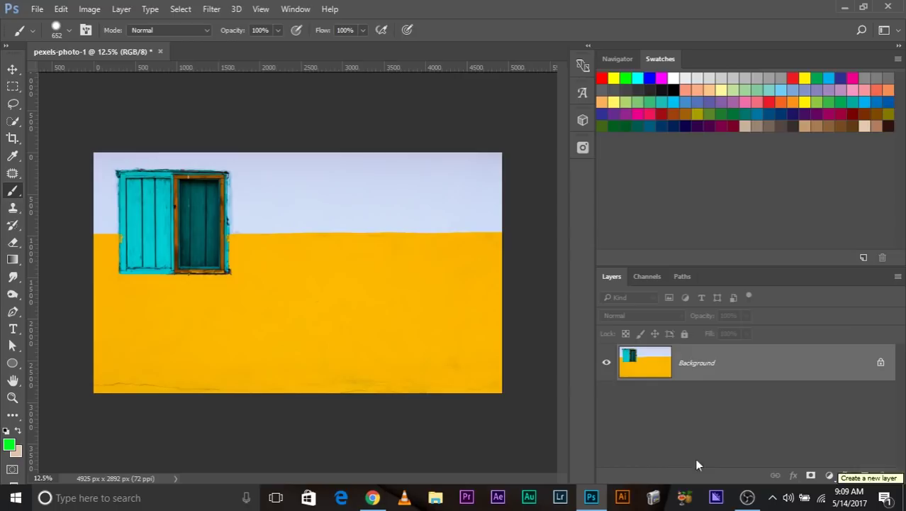
Add two new layers above the Background and paint a large green blob mid-canvas on the lower one with a 972 px brush.
{"action": "left_click", "coordinate": [864, 476]}
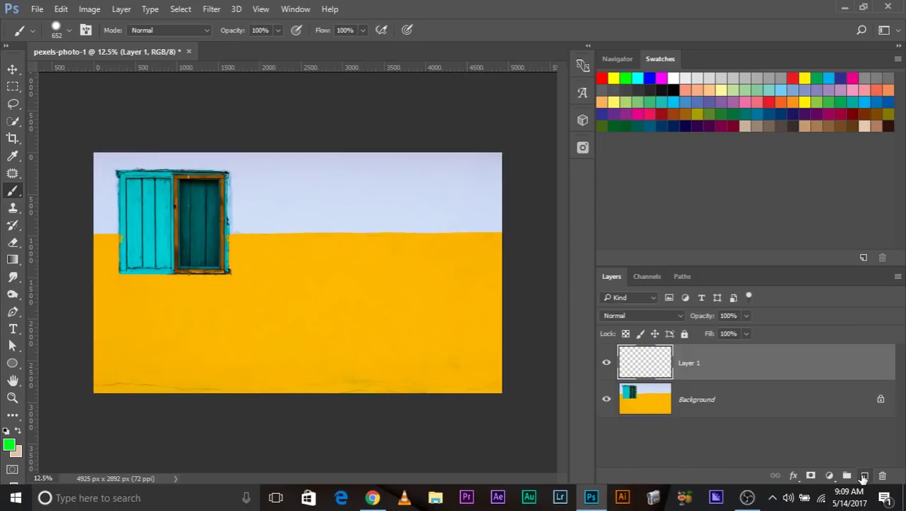
{"action": "left_click", "coordinate": [864, 476]}
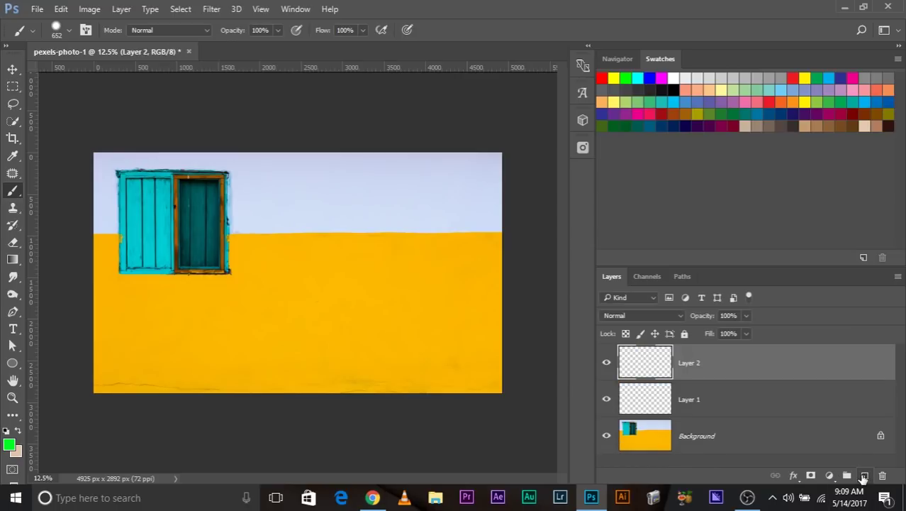
{"action": "left_click", "coordinate": [699, 395]}
{"action": "right_click", "coordinate": [323, 304], "text": "alt"}
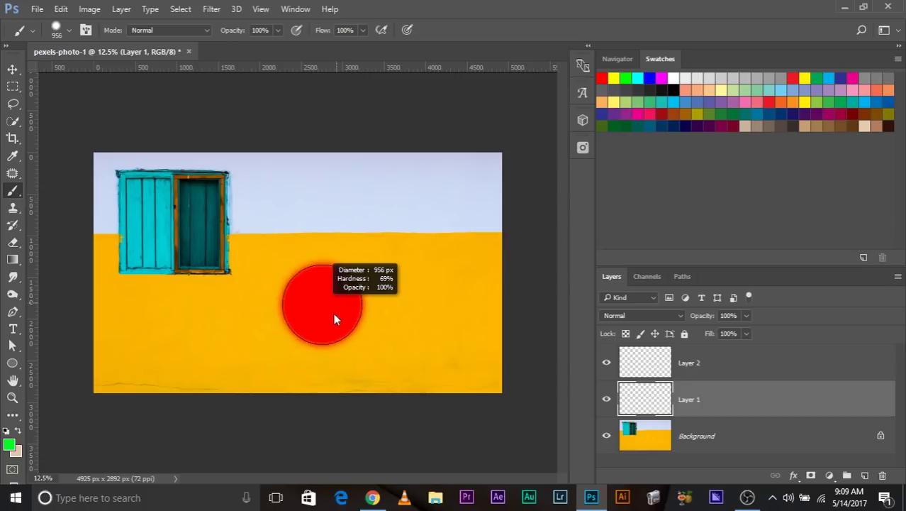
{"action": "mouse_move", "coordinate": [320, 279]}
{"action": "left_mouse_down"}
{"action": "mouse_move", "coordinate": [310, 296]}
{"action": "mouse_move", "coordinate": [347, 277]}
{"action": "mouse_move", "coordinate": [305, 255]}
{"action": "left_mouse_up"}
On Layer 2, set the foreground colour to blue 2450cd and paint a large blob overlapping the green one.
{"action": "left_click", "coordinate": [688, 367]}
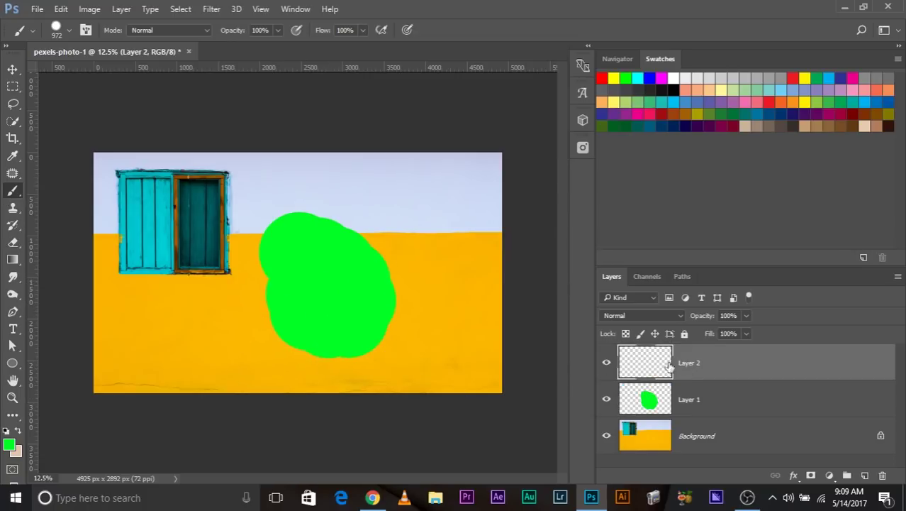
{"action": "left_click", "coordinate": [10, 445]}
{"action": "left_click", "coordinate": [840, 90]}
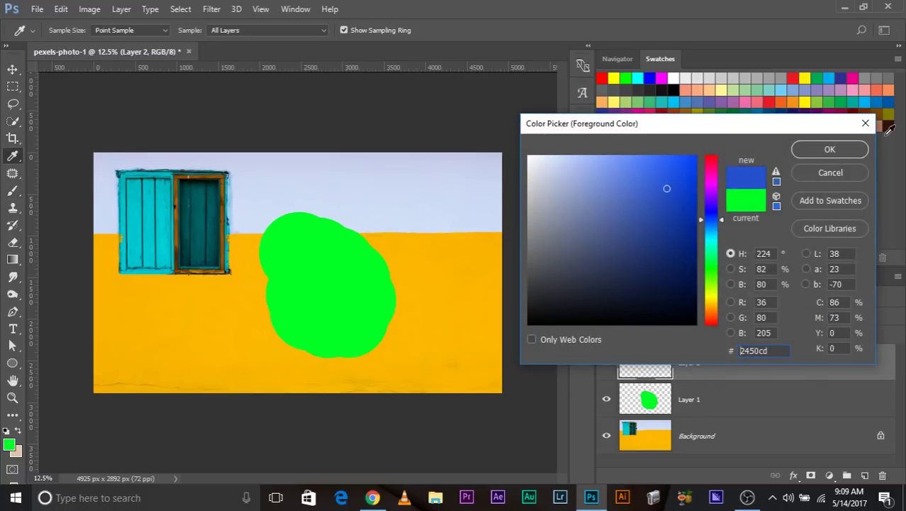
{"action": "left_click", "coordinate": [830, 149]}
{"action": "key", "text": "b"}
{"action": "mouse_move", "coordinate": [330, 261]}
{"action": "left_mouse_down"}
{"action": "mouse_move", "coordinate": [433, 244]}
{"action": "mouse_move", "coordinate": [392, 282]}
{"action": "left_mouse_up"}
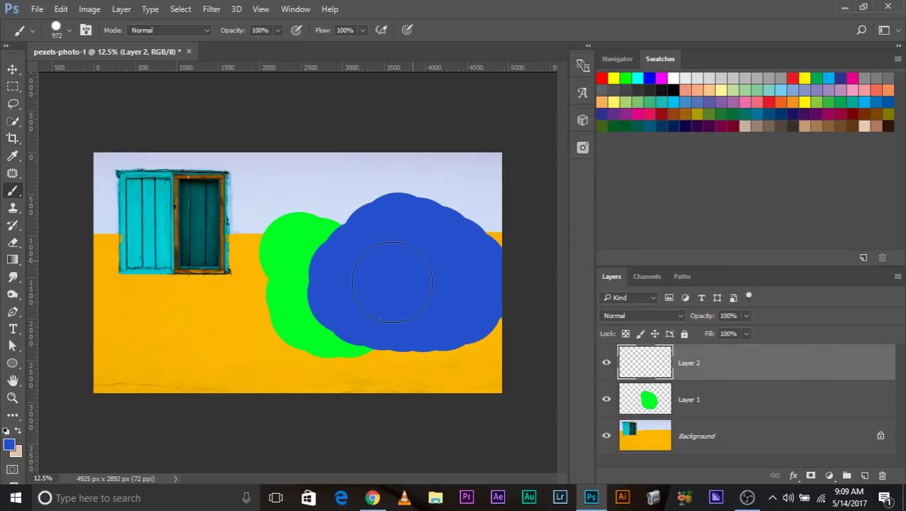
Hide and show the Background layer to examine the transparency around the painted blobs.
{"action": "left_click", "coordinate": [606, 436]}
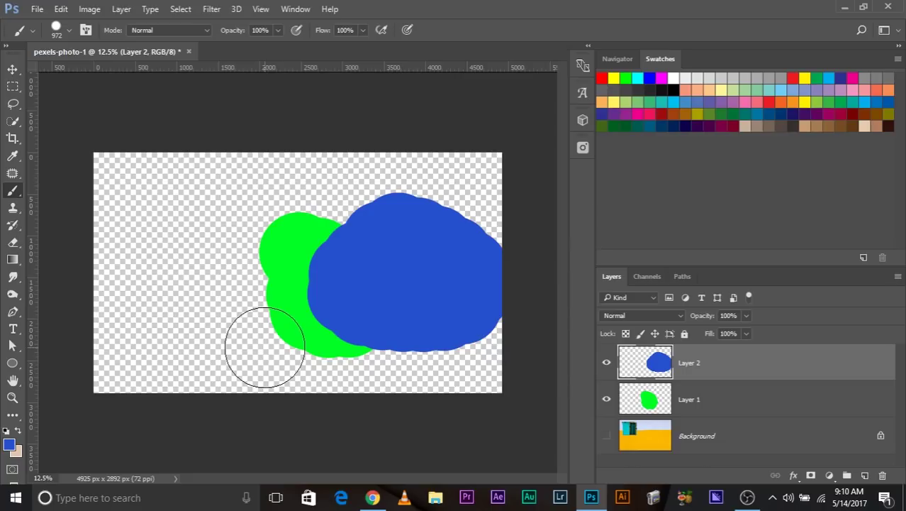
{"action": "scroll", "coordinate": [265, 349], "scroll_direction": "up", "scroll_amount": 3}
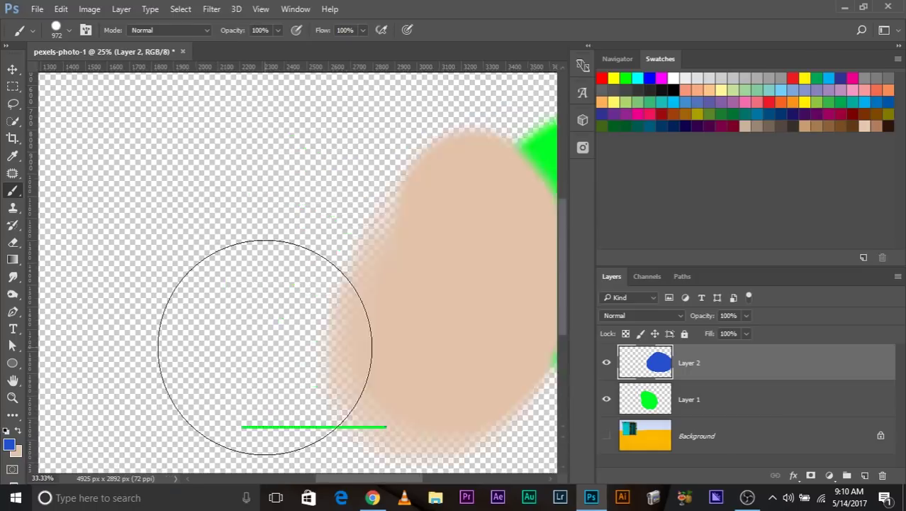
{"action": "scroll", "coordinate": [260, 346], "scroll_direction": "up", "scroll_amount": 3}
{"action": "scroll", "coordinate": [259, 346], "scroll_direction": "left", "scroll_amount": 5}
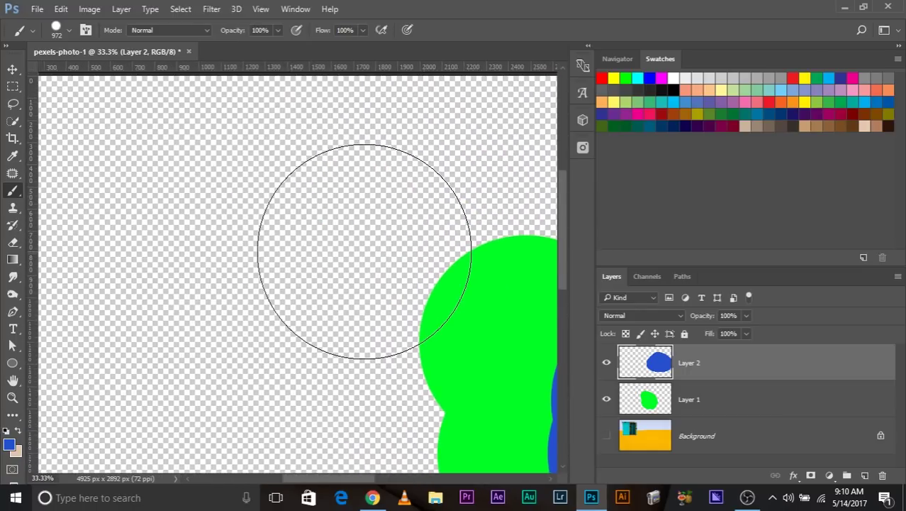
{"action": "scroll", "coordinate": [364, 251], "scroll_direction": "down", "scroll_amount": 3}
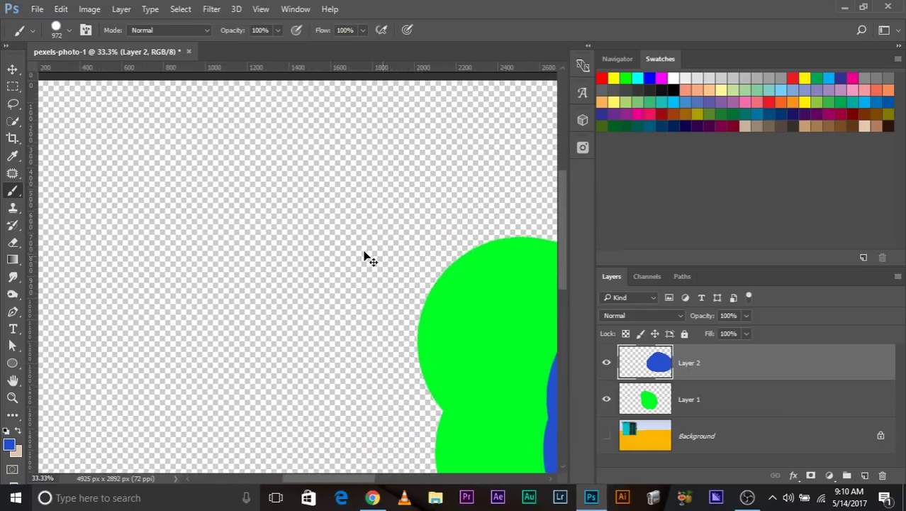
{"action": "scroll", "coordinate": [363, 250], "scroll_direction": "down", "scroll_amount": 1}
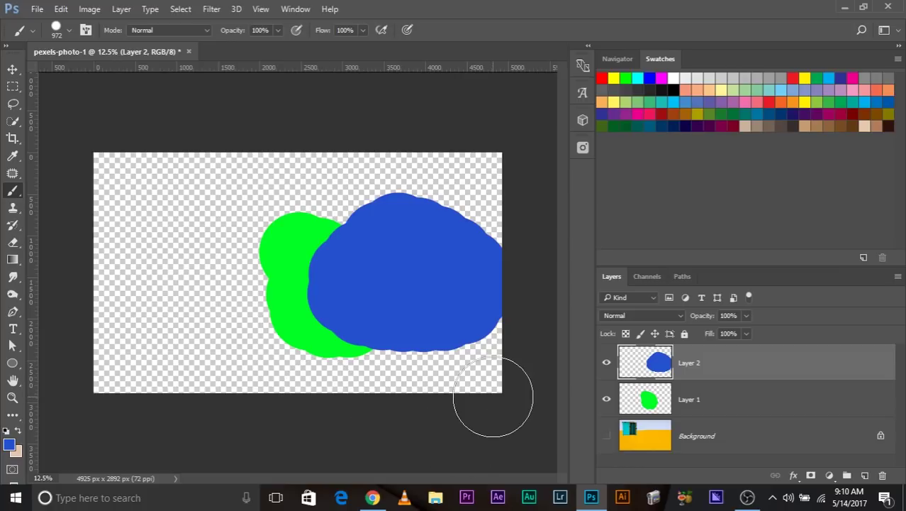
{"action": "left_click", "coordinate": [607, 436]}
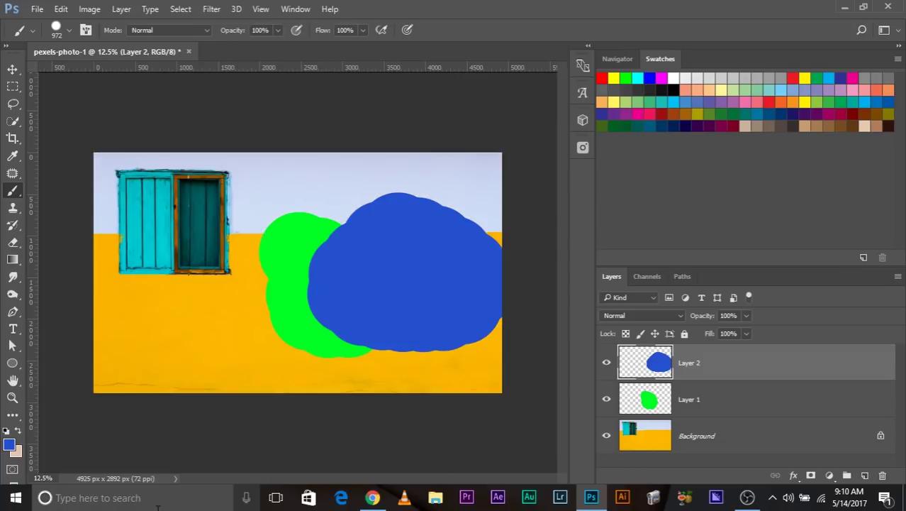
{"action": "left_click", "coordinate": [607, 436]}
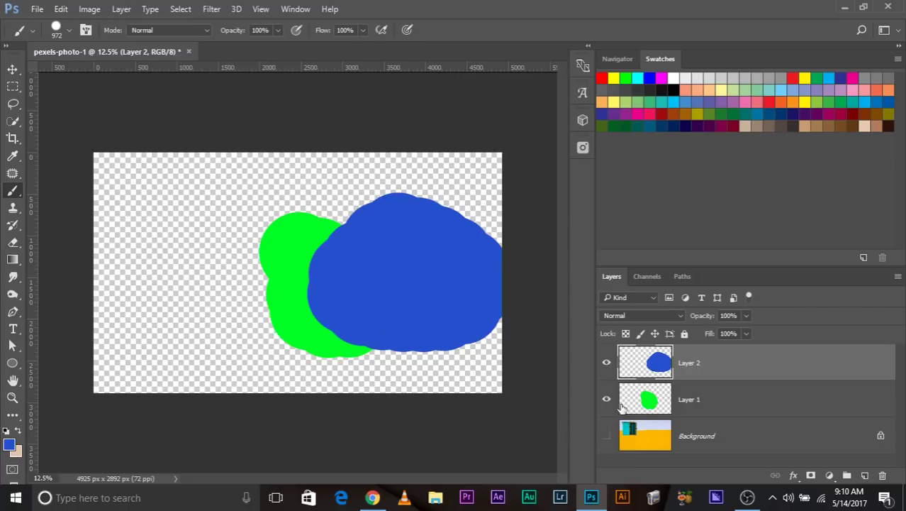
{"action": "left_click", "coordinate": [607, 435]}
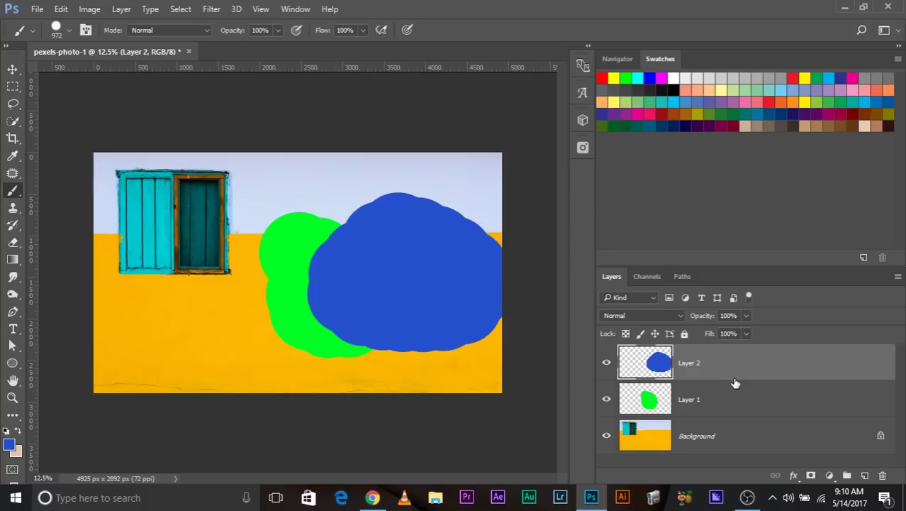
Move Layer 2 beneath Layer 1 and back on top, comparing the stacking by hiding and showing each layer.
{"action": "left_click_drag", "start_coordinate": [711, 364], "coordinate": [718, 414]}
{"action": "left_click", "coordinate": [606, 364]}
{"action": "left_click", "coordinate": [606, 364]}
{"action": "left_click", "coordinate": [607, 399]}
{"action": "left_click", "coordinate": [606, 400]}
{"action": "left_click_drag", "start_coordinate": [683, 404], "coordinate": [684, 358]}
Toggle the visibility of Layer 1 and Layer 2 to compare the image, leaving both layers hidden.
{"action": "left_click", "coordinate": [606, 363]}
{"action": "left_click", "coordinate": [606, 362]}
{"action": "left_click", "coordinate": [607, 399]}
{"action": "left_click", "coordinate": [606, 399]}
{"action": "left_click", "coordinate": [606, 362]}
{"action": "left_click", "coordinate": [606, 400]}
{"action": "left_click", "coordinate": [607, 362]}
{"action": "left_click", "coordinate": [606, 400]}
{"action": "left_click", "coordinate": [606, 363]}
{"action": "left_click", "coordinate": [606, 399]}
Try to move the locked Background layer with the Move tool.
{"action": "left_click", "coordinate": [713, 446]}
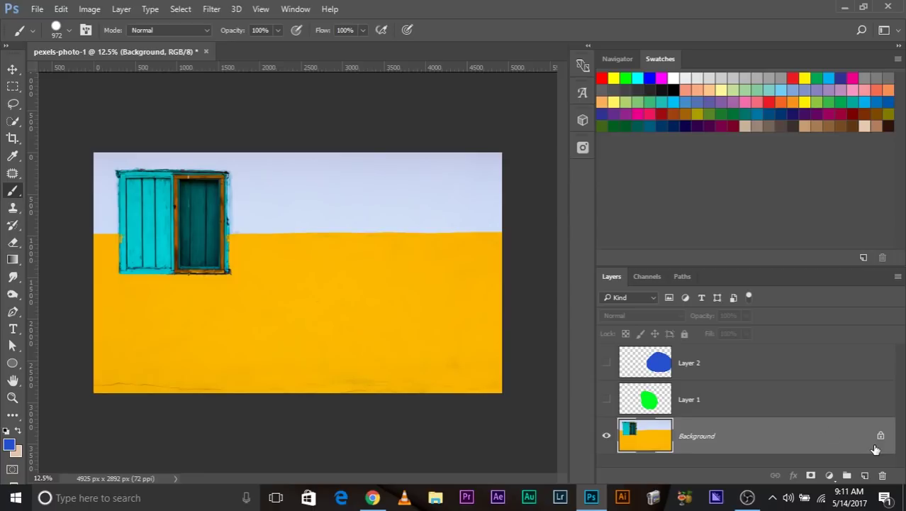
{"action": "left_click", "coordinate": [12, 69]}
{"action": "left_click", "coordinate": [116, 239]}
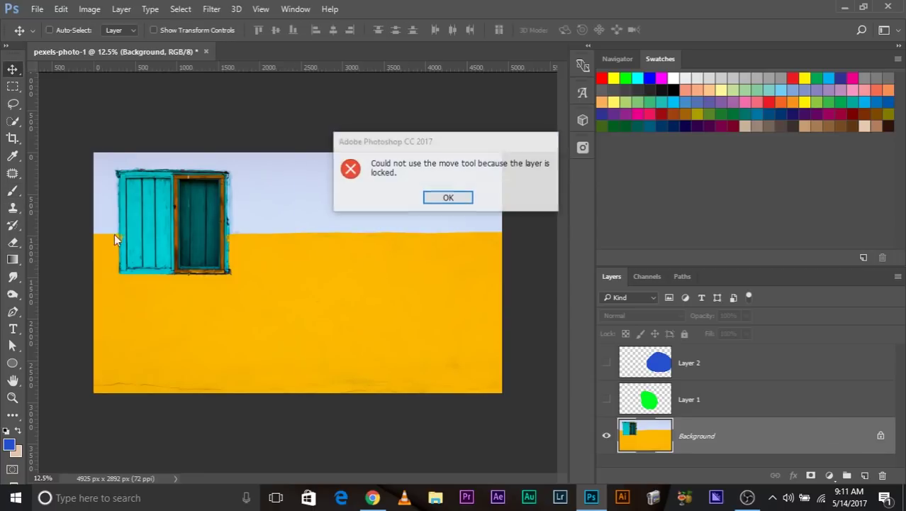
{"action": "left_click", "coordinate": [450, 198]}
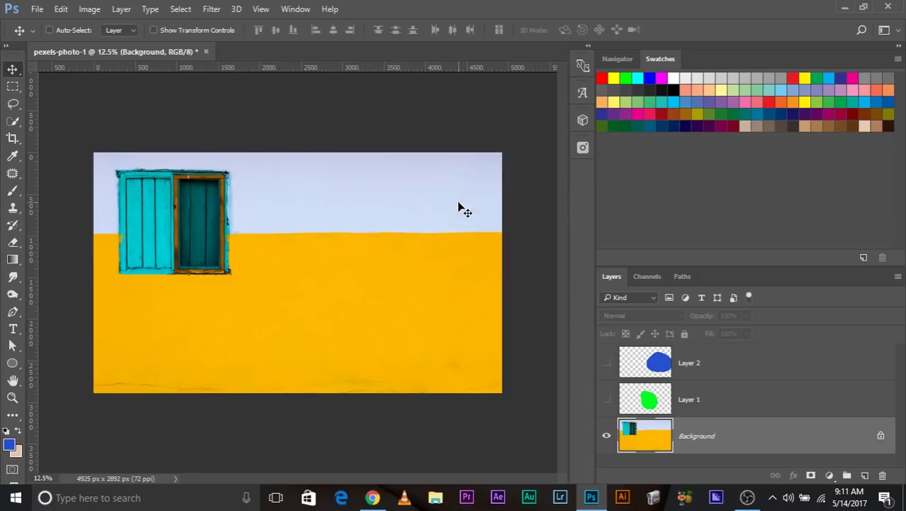
{"action": "left_click", "coordinate": [360, 217]}
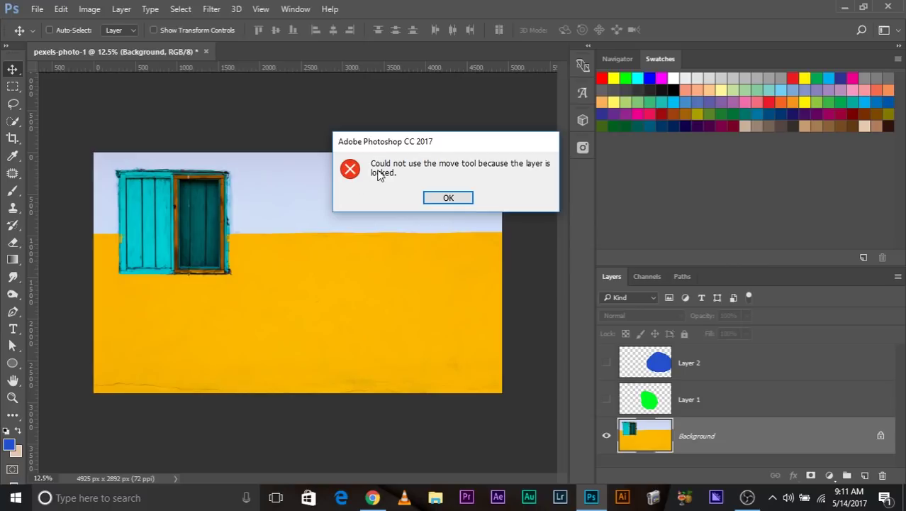
{"action": "left_click", "coordinate": [447, 198]}
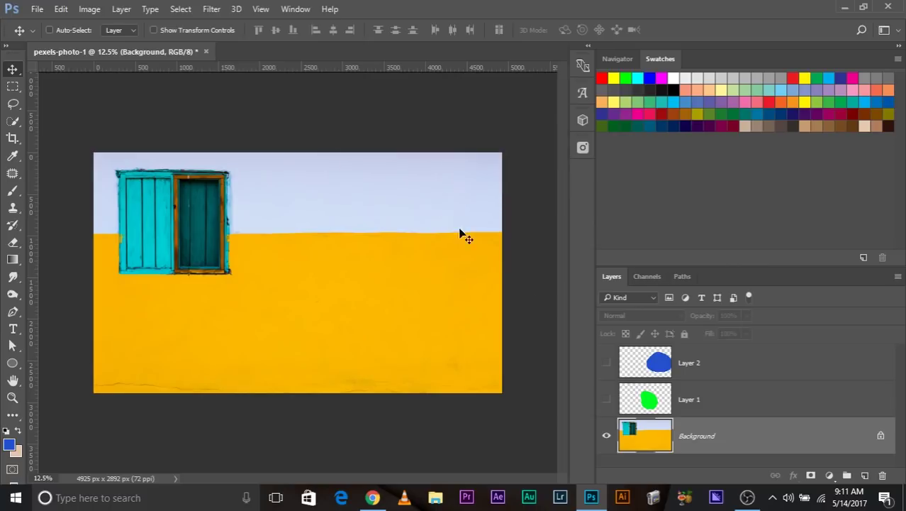
Unlock the Background layer to move the photo on the canvas, and undo everything back to the locked Background.
{"action": "left_click", "coordinate": [881, 439]}
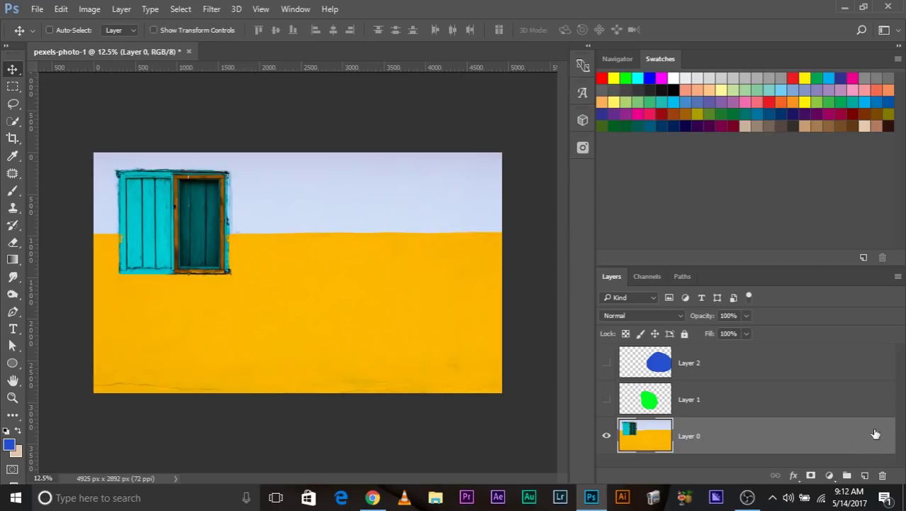
{"action": "left_click_drag", "start_coordinate": [360, 298], "coordinate": [178, 297]}
{"action": "left_click", "coordinate": [451, 196]}
{"action": "left_click_drag", "start_coordinate": [409, 211], "coordinate": [313, 278]}
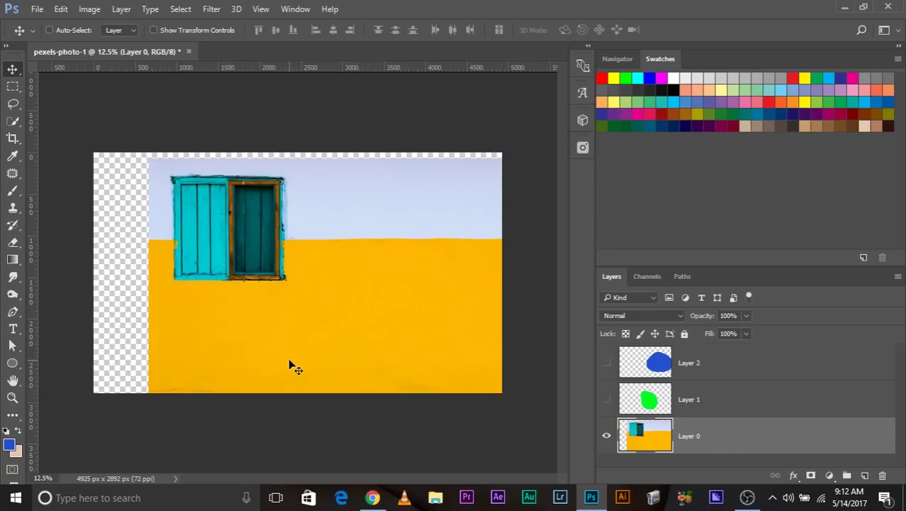
{"action": "key", "text": "ctrl+z"}
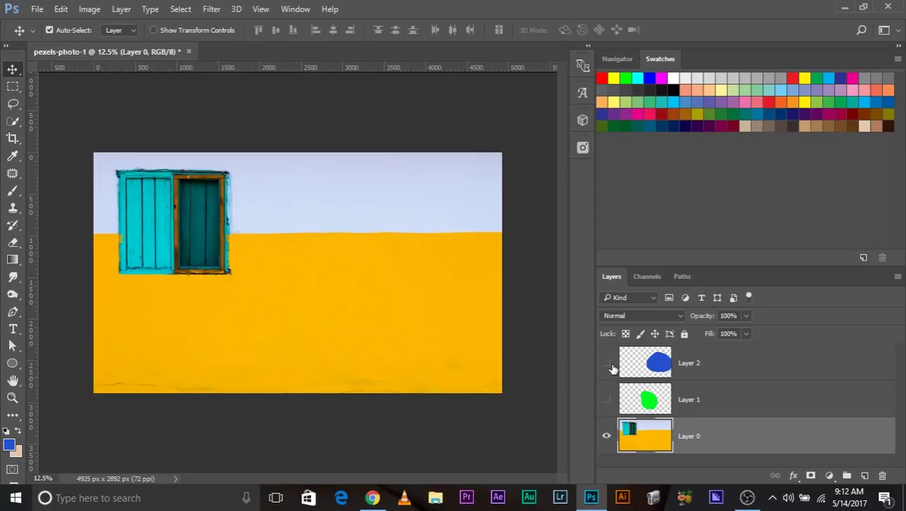
{"action": "key", "text": "ctrl+alt+z"}
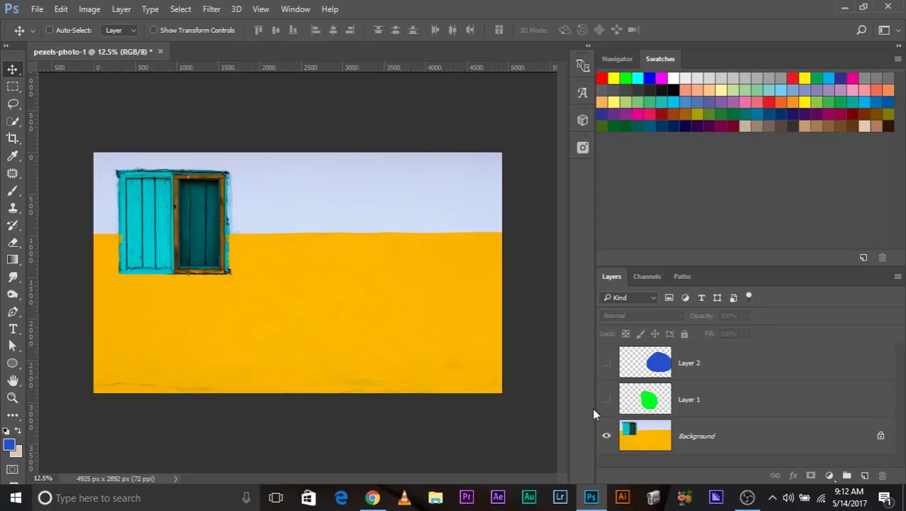
Make Layer 1 and Layer 2 visible again and select Layer 2.
{"action": "left_click", "coordinate": [607, 399]}
{"action": "left_click", "coordinate": [607, 363]}
{"action": "left_click", "coordinate": [666, 401]}
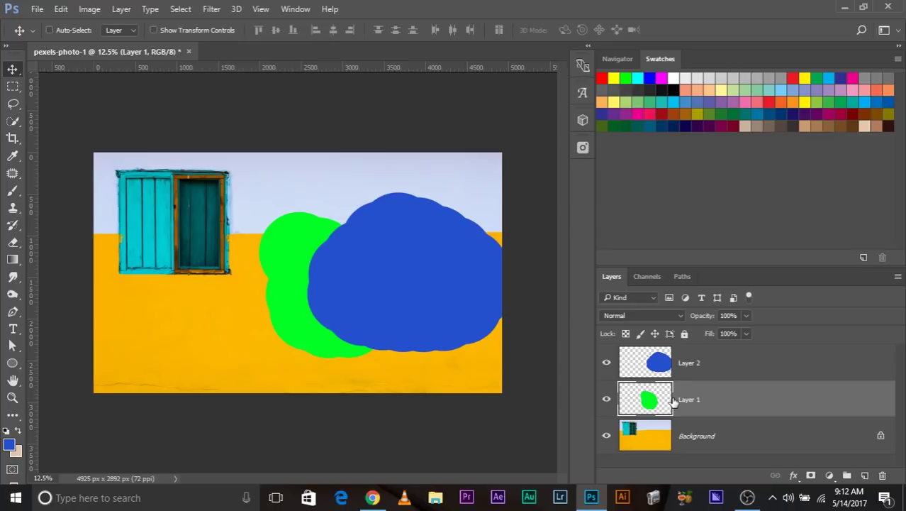
{"action": "left_click", "coordinate": [686, 369]}
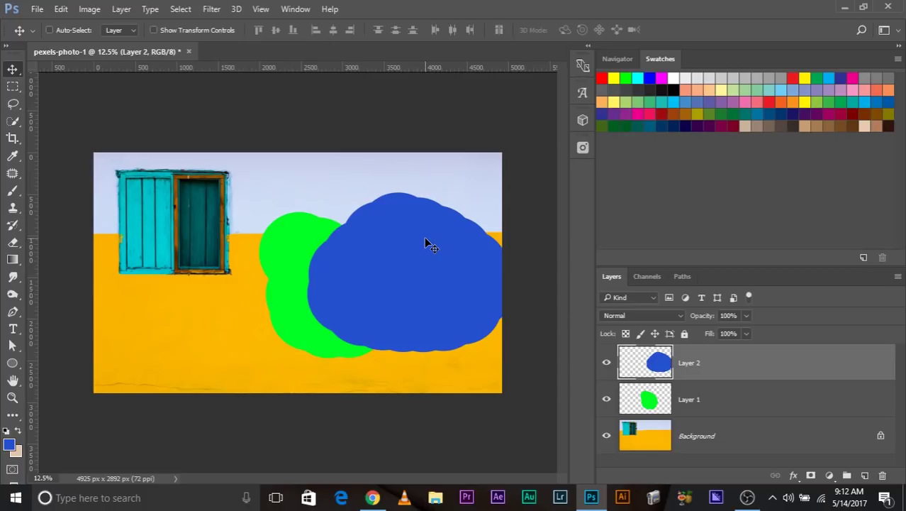
Lower Layer 2's opacity to 37% and move the semi-transparent blue blob across the layers beneath.
{"action": "left_click", "coordinate": [744, 316]}
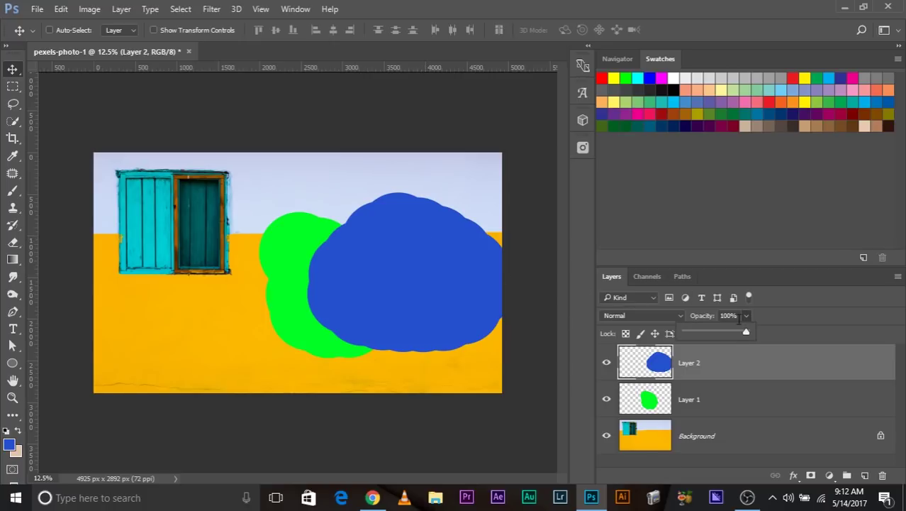
{"action": "left_click_drag", "start_coordinate": [708, 332], "coordinate": [715, 332]}
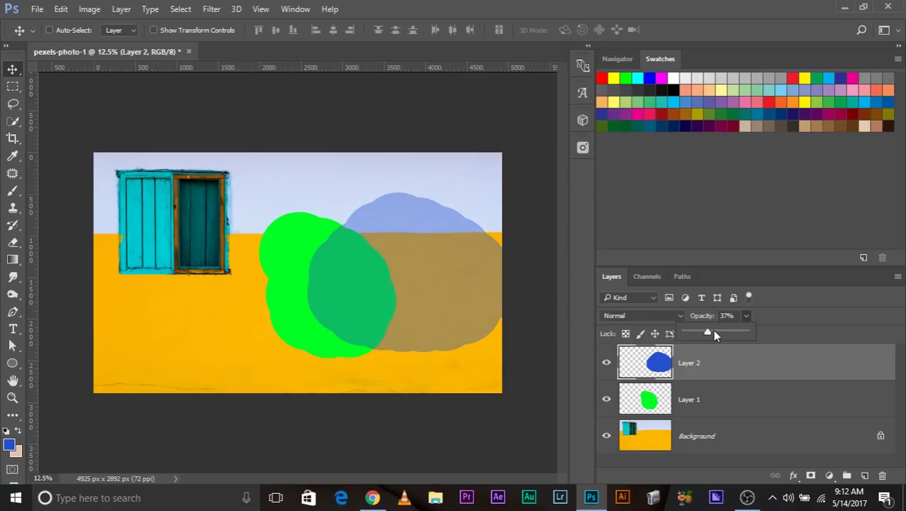
{"action": "left_click_drag", "start_coordinate": [454, 249], "coordinate": [475, 255]}
Restore Layer 2's opacity to 100% and reposition the blue blob on the canvas.
{"action": "left_click", "coordinate": [747, 316]}
{"action": "left_click_drag", "start_coordinate": [737, 332], "coordinate": [905, 320]}
{"action": "left_click", "coordinate": [747, 317]}
{"action": "mouse_move", "coordinate": [425, 284]}
{"action": "left_mouse_down"}
{"action": "mouse_move", "coordinate": [243, 240]}
{"action": "mouse_move", "coordinate": [283, 289]}
{"action": "mouse_move", "coordinate": [363, 276]}
{"action": "mouse_move", "coordinate": [423, 250]}
{"action": "mouse_move", "coordinate": [439, 292]}
{"action": "left_mouse_up"}
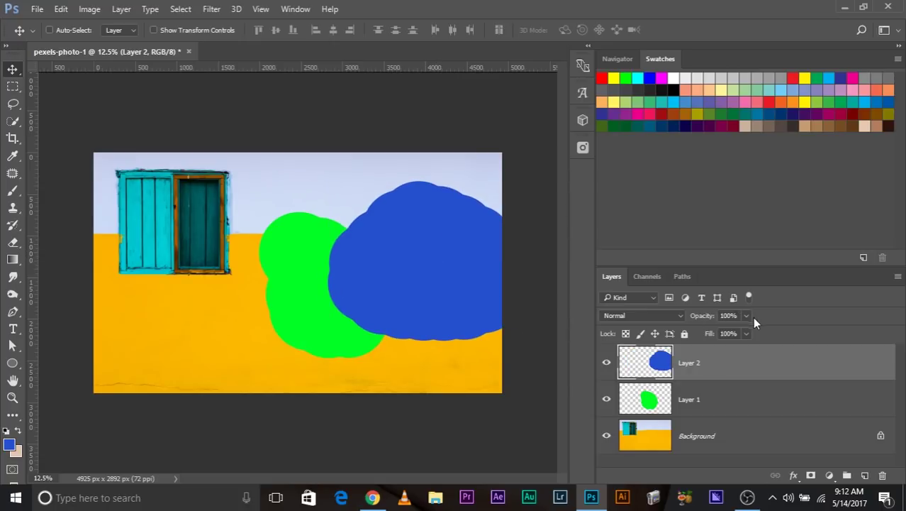
Examine the blend modes available for Layer 2, leaving it set to Normal.
{"action": "left_click", "coordinate": [695, 396]}
{"action": "left_click", "coordinate": [704, 367]}
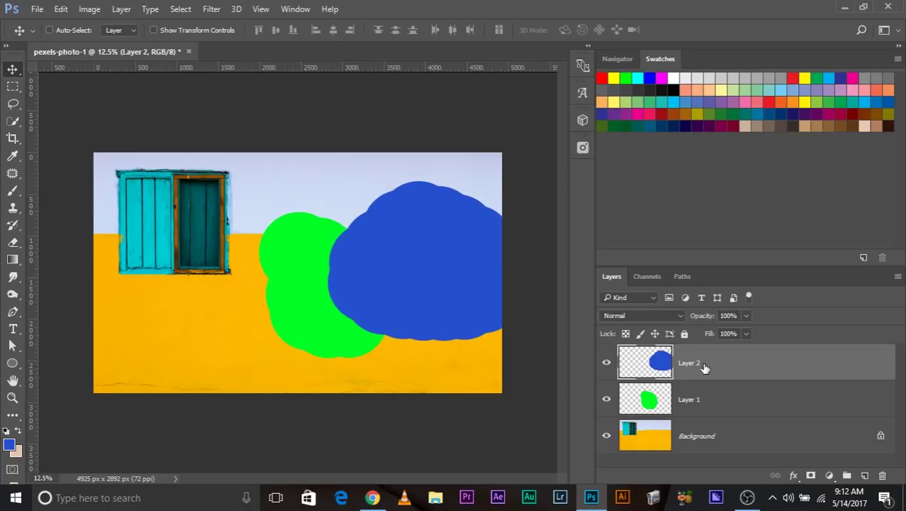
{"action": "left_click", "coordinate": [626, 315]}
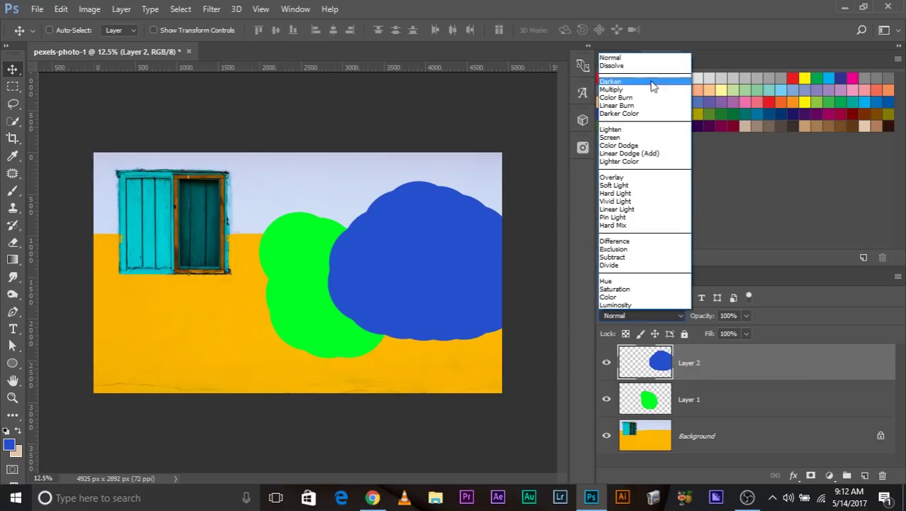
{"action": "left_click", "coordinate": [715, 328]}
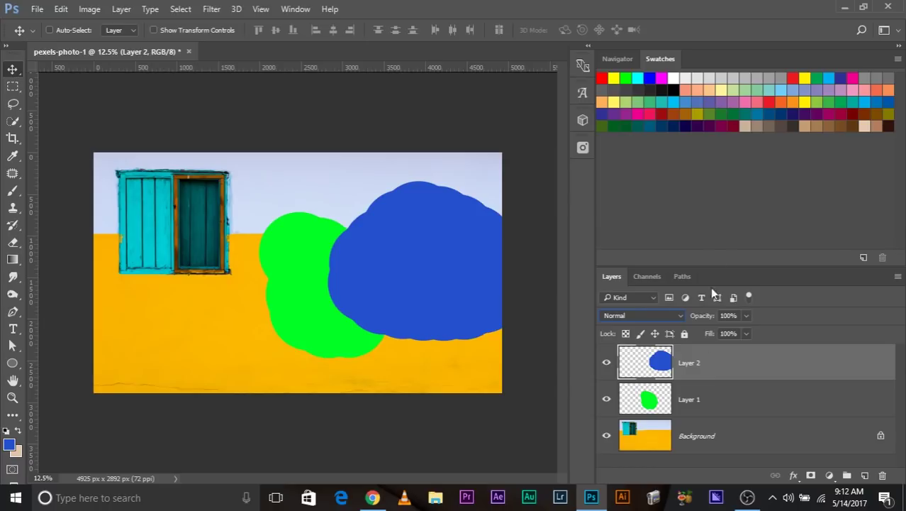
Delete Layer 1 and Layer 2 together, keeping only the Background layer.
{"action": "left_click", "coordinate": [737, 399], "text": "shift"}
{"action": "left_click_drag", "start_coordinate": [738, 399], "coordinate": [882, 474]}
Search the Pexels stock photos for "brick" and place the evenly laid red brick wall picture in the document.
{"action": "left_click", "coordinate": [582, 147]}
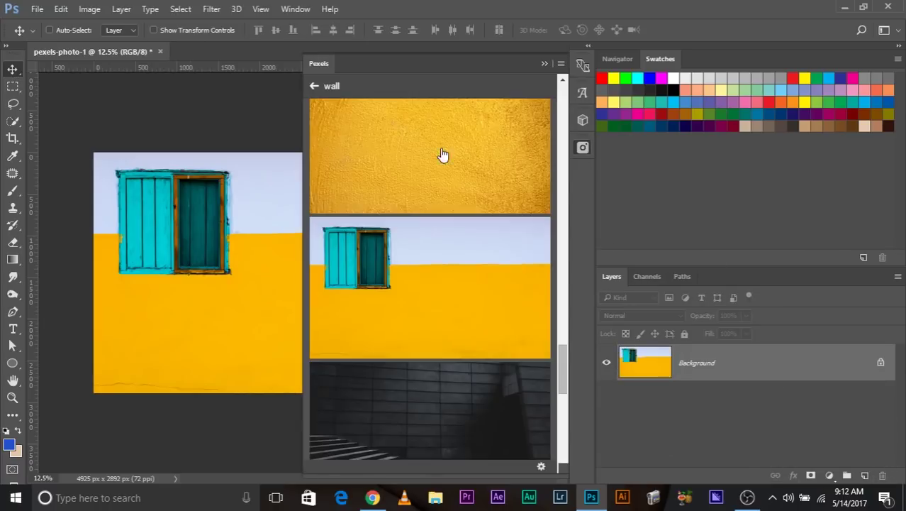
{"action": "left_click", "coordinate": [360, 82]}
{"action": "type", "text": "brcik"}
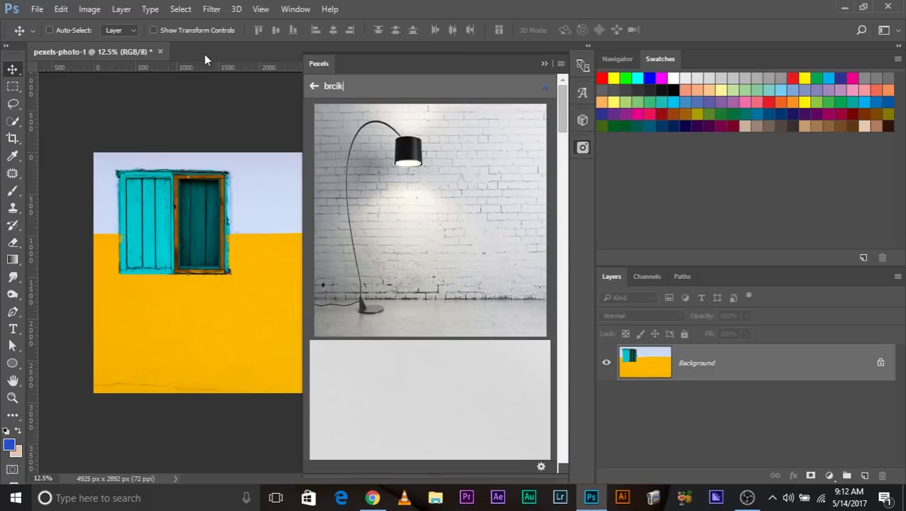
{"action": "key", "text": "BackSpace"}
{"action": "type", "text": "ick"}
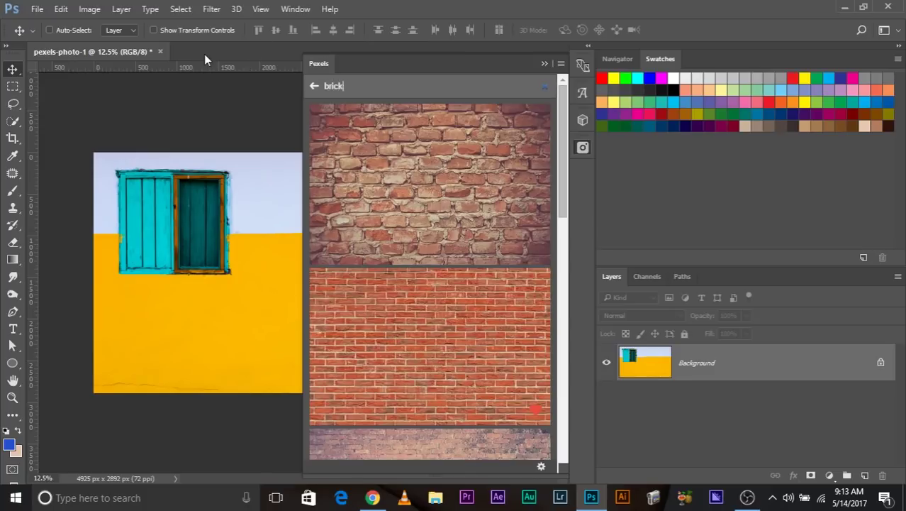
{"action": "left_click", "coordinate": [446, 354]}
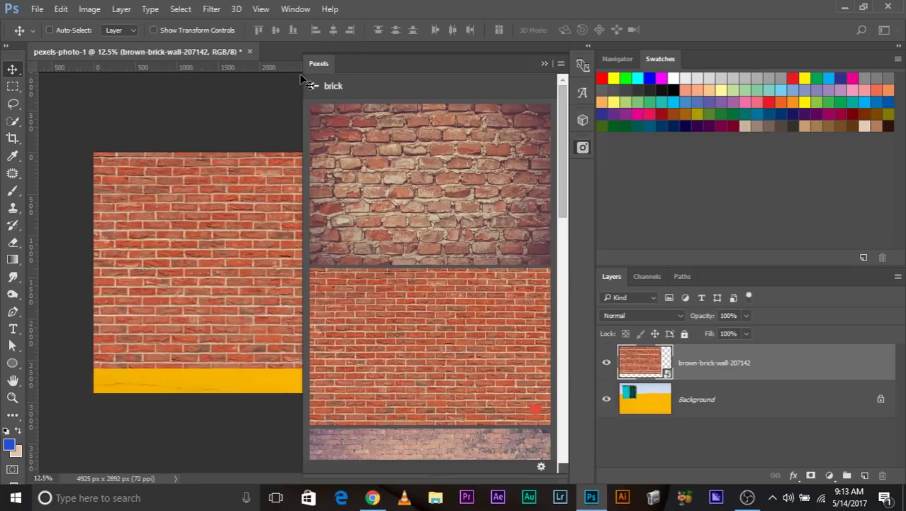
Scale the brick wall layer up from its corner until it covers the whole canvas.
{"action": "left_click", "coordinate": [544, 63]}
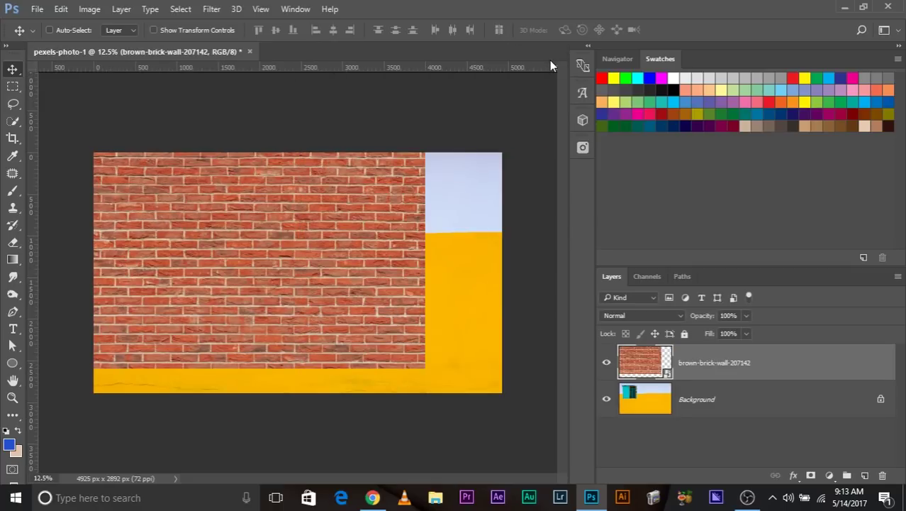
{"action": "key", "text": "ctrl+t"}
{"action": "left_click_drag", "start_coordinate": [424, 368], "coordinate": [510, 423]}
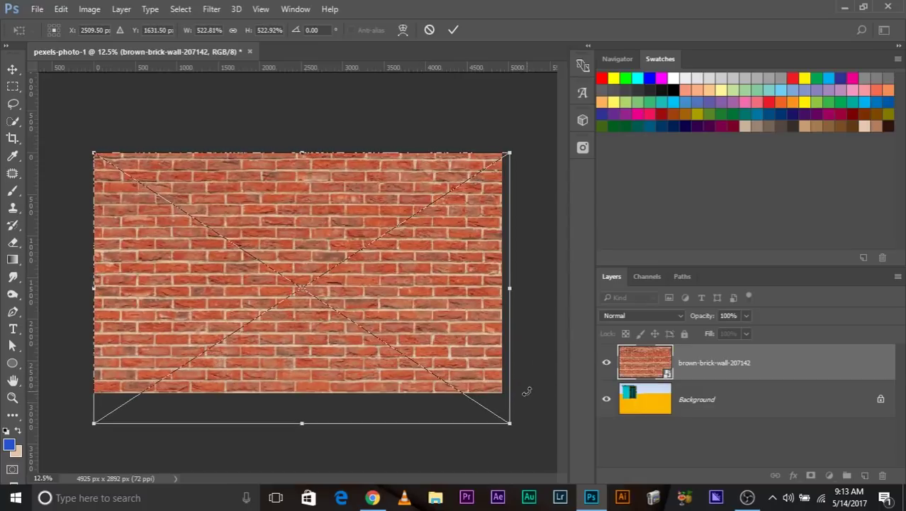
{"action": "key", "text": "Return"}
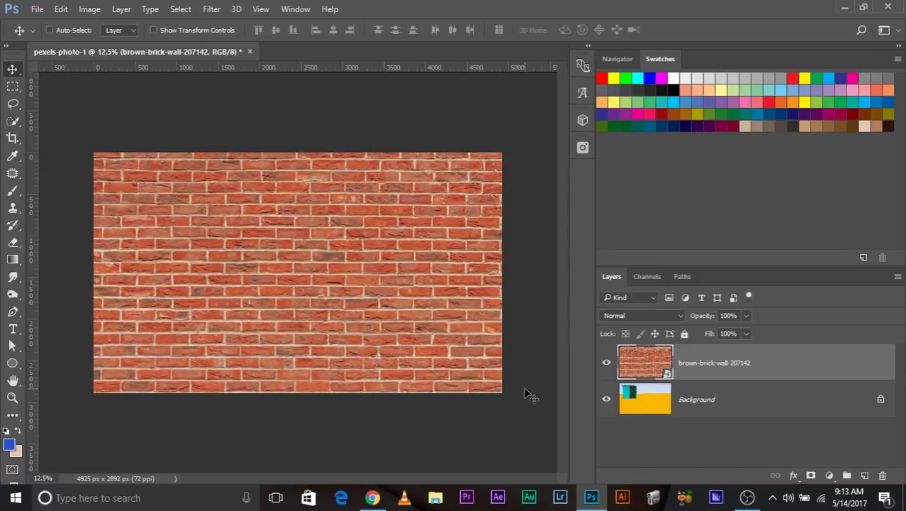
Set the brick wall layer's blend mode to Overlay and compare the image with the layer hidden and shown.
{"action": "left_click", "coordinate": [613, 317]}
{"action": "left_click", "coordinate": [636, 179]}
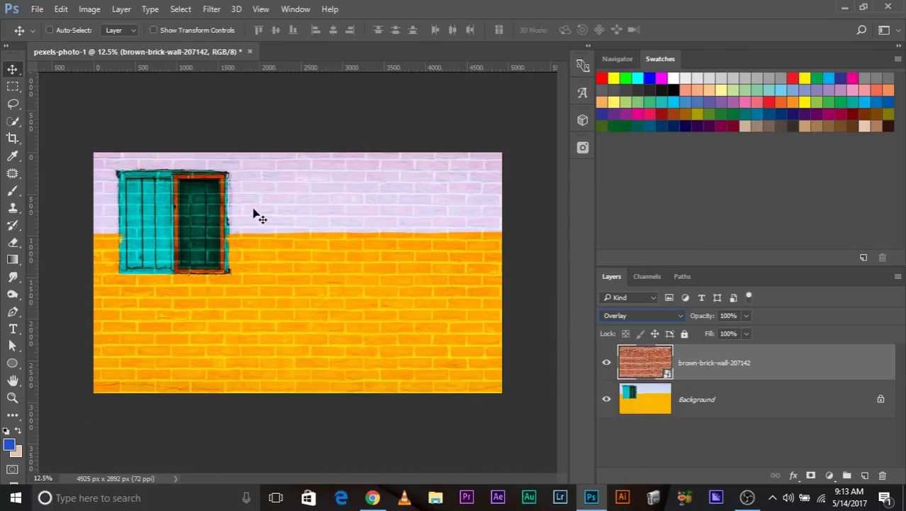
{"action": "left_click", "coordinate": [606, 362]}
{"action": "left_click", "coordinate": [606, 362]}
{"action": "key", "text": "ctrl+plus"}
{"action": "key", "text": "ctrl+plus"}
{"action": "key", "text": "ctrl+plus"}
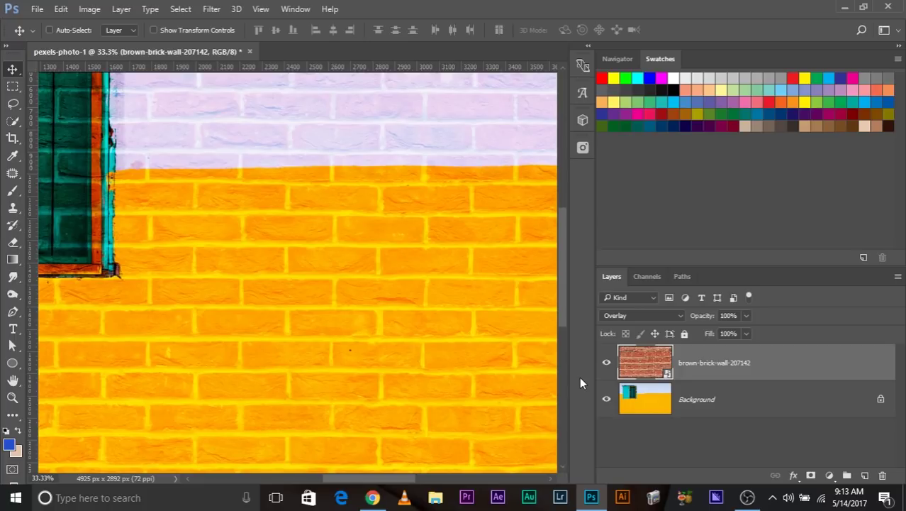
Try the Multiply blend mode and the Screen blend mode on the brick wall layer.
{"action": "left_click", "coordinate": [624, 316]}
{"action": "left_click", "coordinate": [613, 89]}
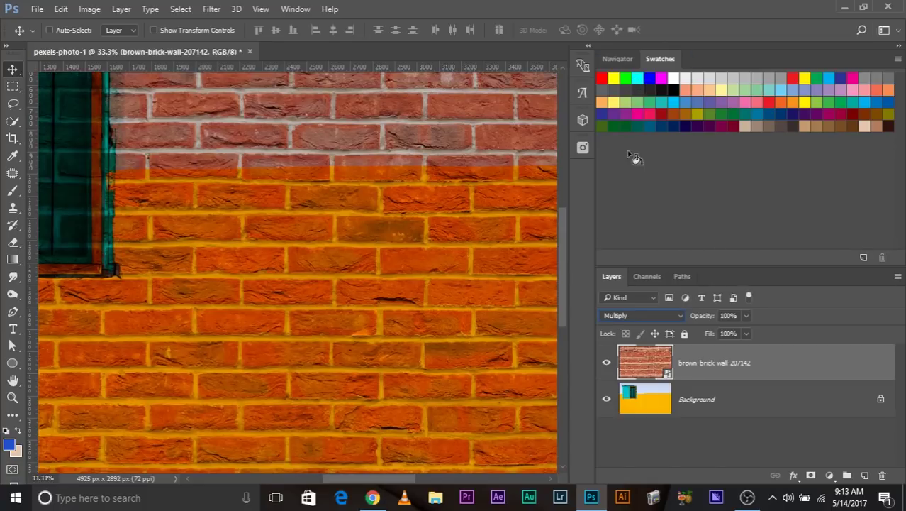
{"action": "key", "text": "ctrl+minus"}
{"action": "key", "text": "ctrl+minus"}
{"action": "key", "text": "ctrl+minus"}
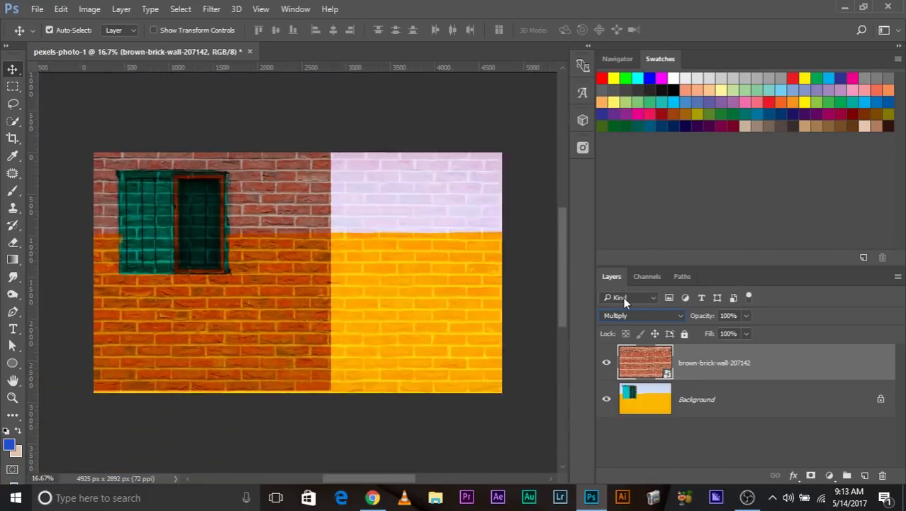
{"action": "left_click", "coordinate": [628, 316]}
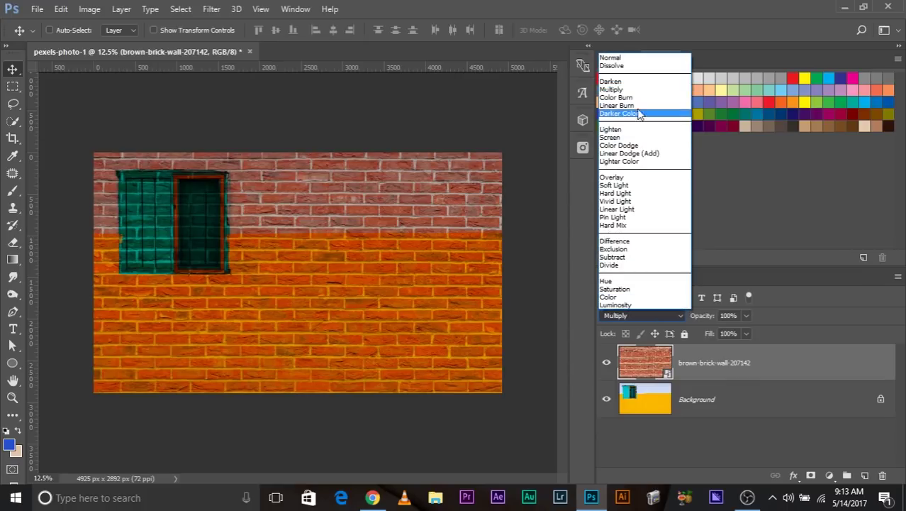
{"action": "left_click", "coordinate": [628, 143]}
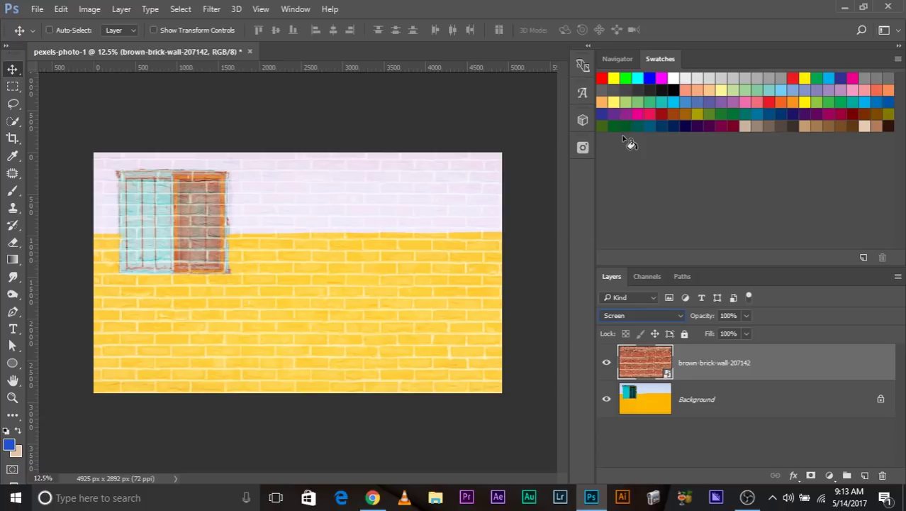
Return the brick wall layer's blend mode to Normal and look at its opacity control.
{"action": "left_click", "coordinate": [644, 312]}
{"action": "left_click", "coordinate": [643, 60]}
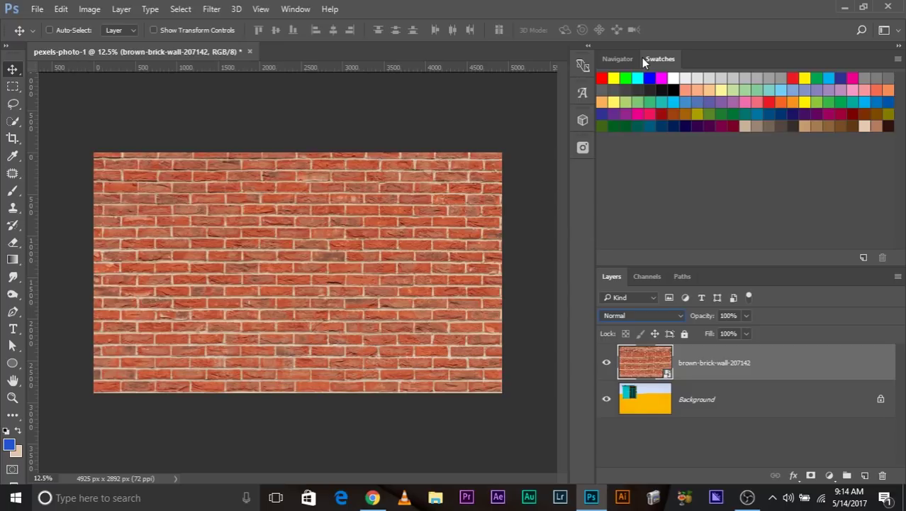
{"action": "left_click", "coordinate": [747, 315]}
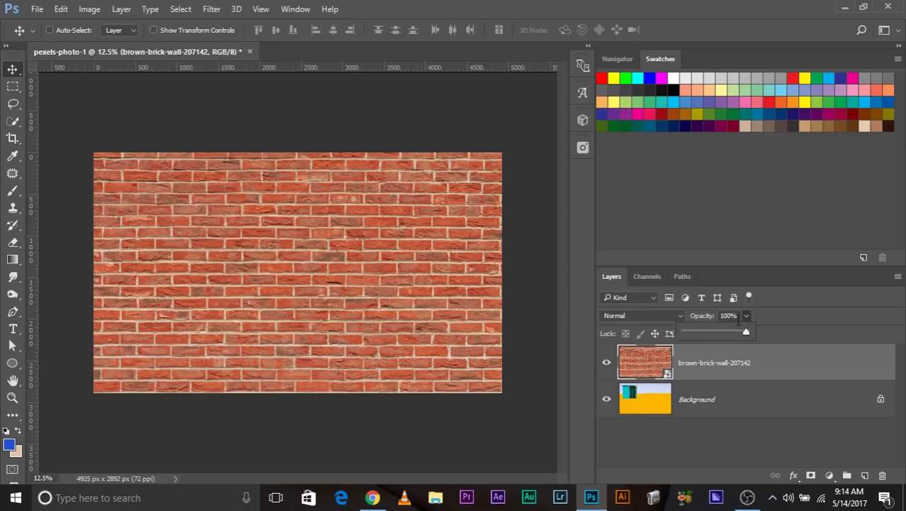
{"action": "left_click", "coordinate": [731, 362]}
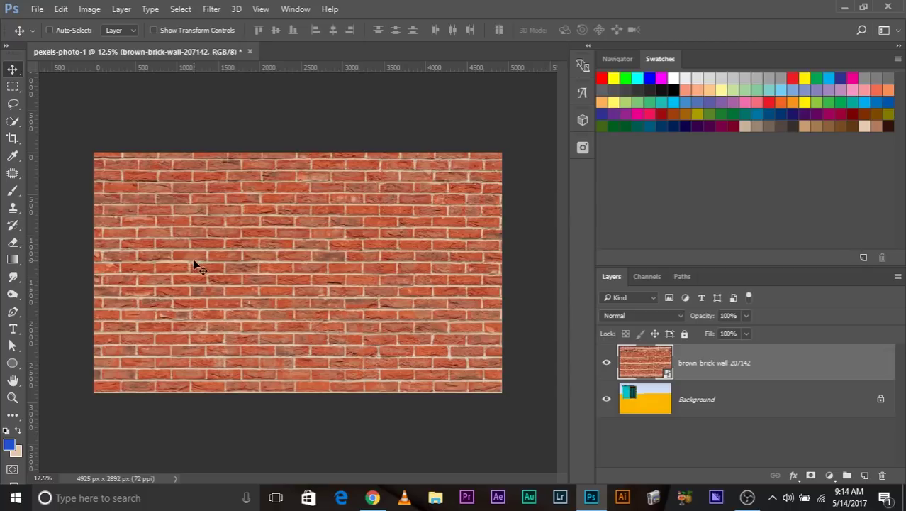
Set the brick wall layer's blend mode to Overlay and rasterize the layer.
{"action": "left_click", "coordinate": [630, 316]}
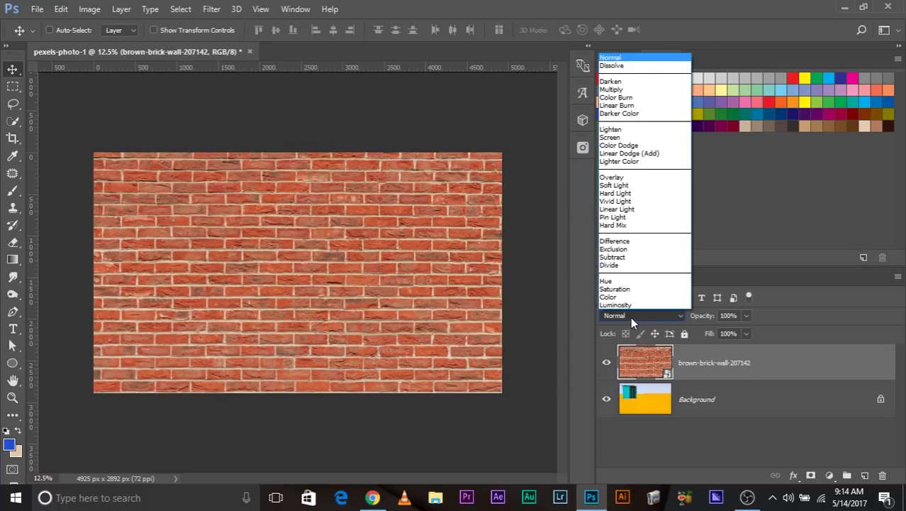
{"action": "left_click", "coordinate": [622, 179]}
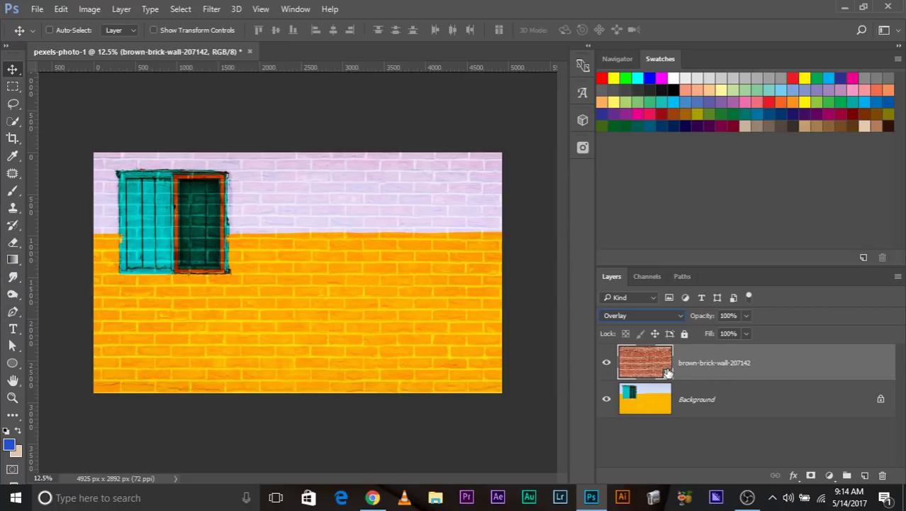
{"action": "right_click", "coordinate": [739, 359]}
{"action": "left_click", "coordinate": [560, 308]}
Try erasing the brick pattern over the window with the Eraser, and undo the erasing.
{"action": "key", "text": "ctrl+equal"}
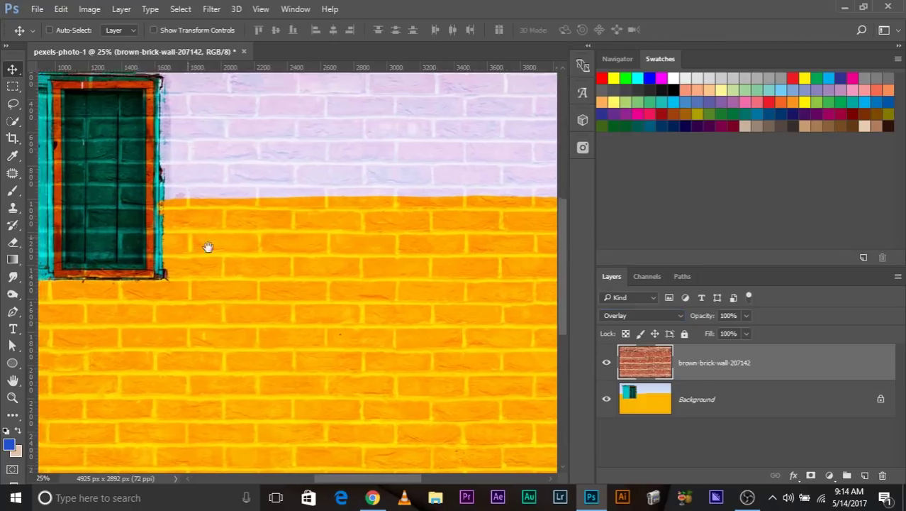
{"action": "left_click_drag", "start_coordinate": [208, 247], "coordinate": [378, 240]}
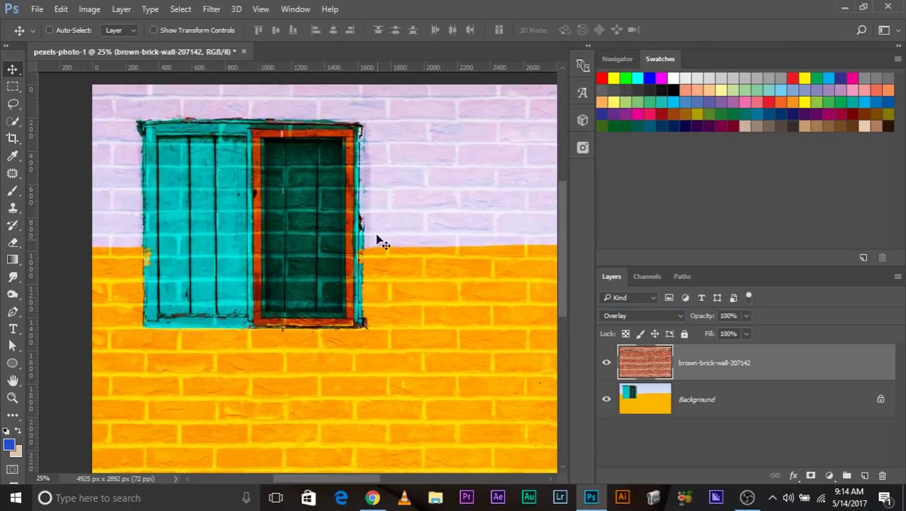
{"action": "left_click", "coordinate": [13, 276]}
{"action": "left_click", "coordinate": [12, 258]}
{"action": "left_click", "coordinate": [12, 243]}
{"action": "mouse_move", "coordinate": [188, 225]}
{"action": "left_mouse_down"}
{"action": "mouse_move", "coordinate": [212, 226]}
{"action": "mouse_move", "coordinate": [198, 163]}
{"action": "mouse_move", "coordinate": [207, 224]}
{"action": "mouse_move", "coordinate": [222, 184]}
{"action": "mouse_move", "coordinate": [256, 171]}
{"action": "mouse_move", "coordinate": [289, 181]}
{"action": "mouse_move", "coordinate": [322, 161]}
{"action": "mouse_move", "coordinate": [173, 161]}
{"action": "mouse_move", "coordinate": [172, 293]}
{"action": "mouse_move", "coordinate": [193, 295]}
{"action": "mouse_move", "coordinate": [335, 306]}
{"action": "mouse_move", "coordinate": [355, 291]}
{"action": "mouse_move", "coordinate": [323, 176]}
{"action": "mouse_move", "coordinate": [303, 262]}
{"action": "mouse_move", "coordinate": [320, 212]}
{"action": "mouse_move", "coordinate": [300, 177]}
{"action": "mouse_move", "coordinate": [231, 282]}
{"action": "left_mouse_up"}
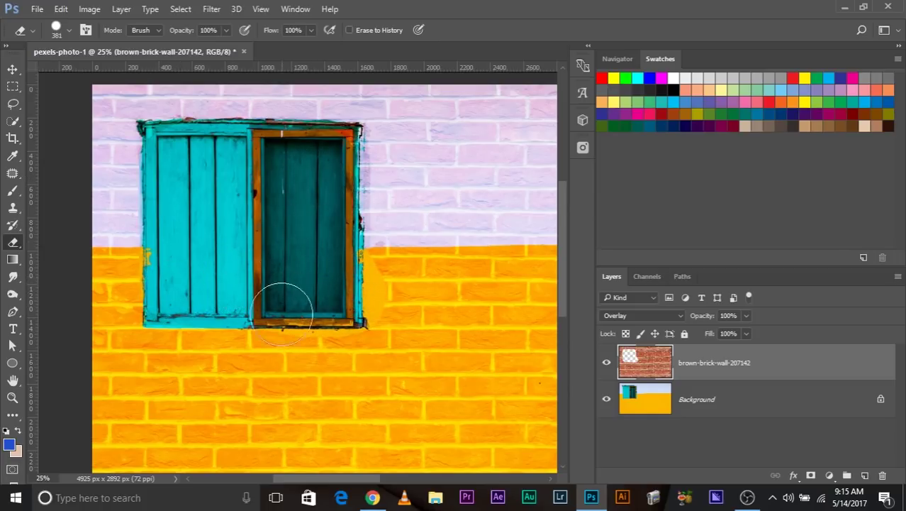
{"action": "left_click_drag", "start_coordinate": [501, 385], "coordinate": [212, 314]}
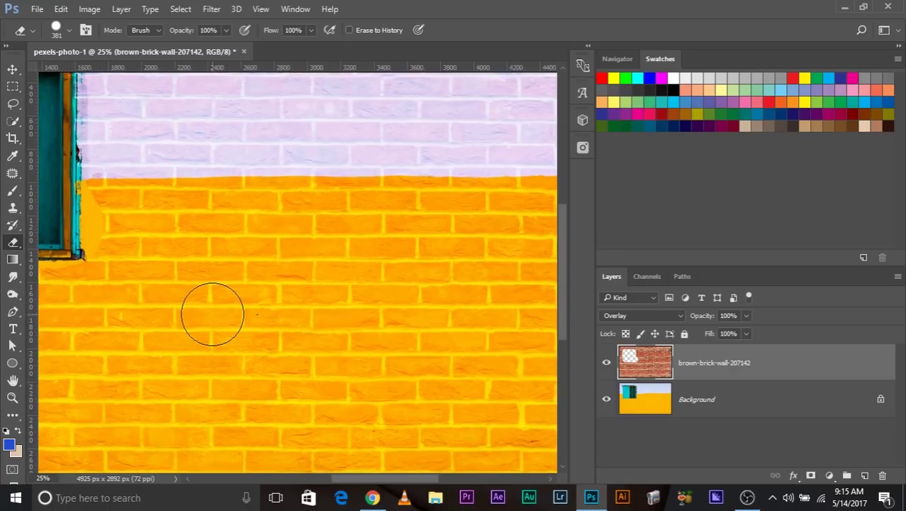
{"action": "key", "text": "ctrl+minus"}
{"action": "key", "text": "ctrl+minus"}
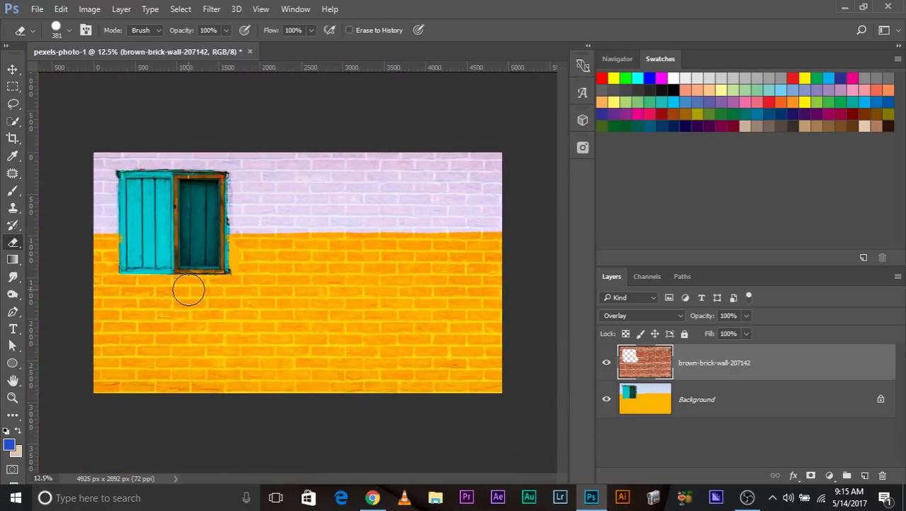
{"action": "key", "text": "ctrl+z"}
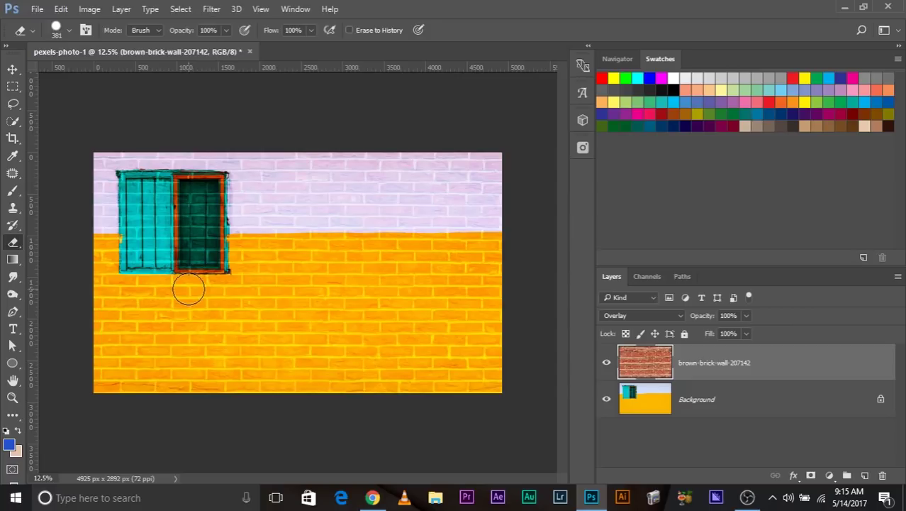
Add a layer mask to the brick wall layer and paint it black over the window with the Brush tool.
{"action": "left_click", "coordinate": [813, 475]}
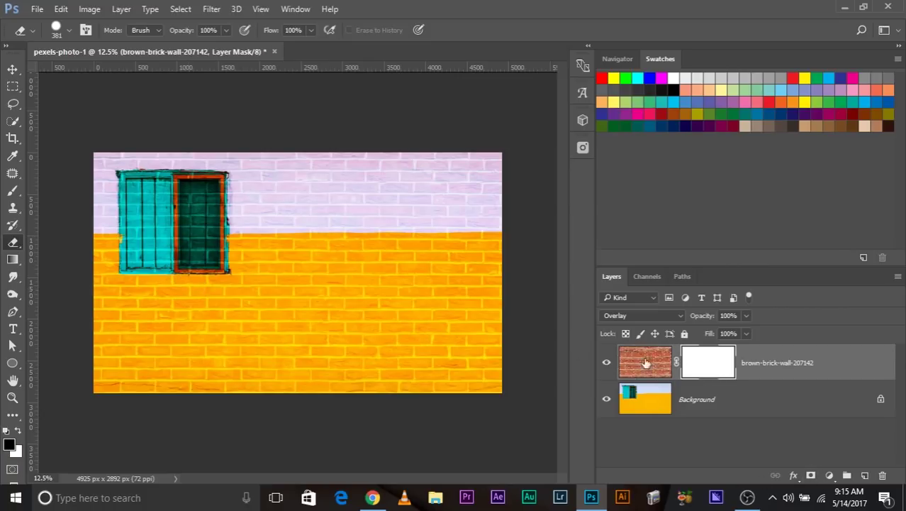
{"action": "left_click", "coordinate": [15, 192]}
{"action": "left_click_drag", "start_coordinate": [158, 226], "coordinate": [147, 227]}
{"action": "mouse_move", "coordinate": [196, 214]}
{"action": "left_mouse_down"}
{"action": "mouse_move", "coordinate": [200, 237]}
{"action": "mouse_move", "coordinate": [174, 247]}
{"action": "mouse_move", "coordinate": [141, 242]}
{"action": "mouse_move", "coordinate": [182, 285]}
{"action": "left_mouse_up"}
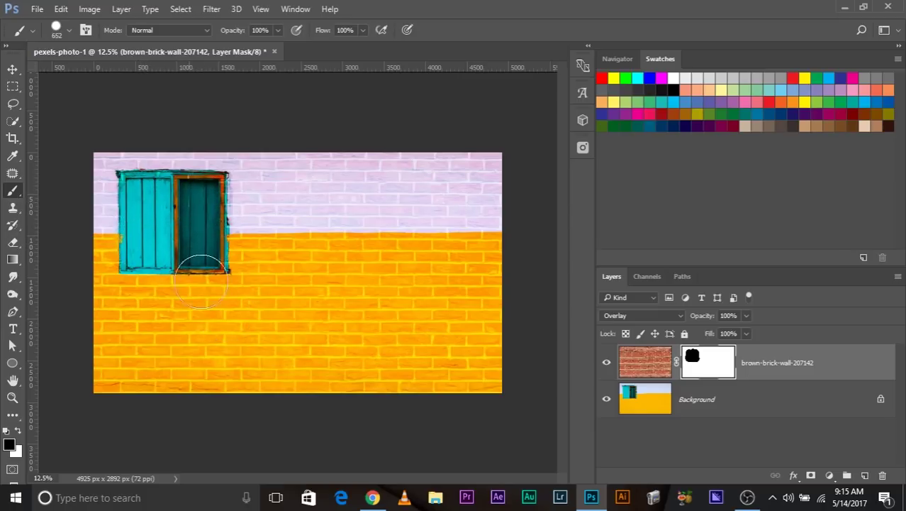
Try painting white on the mask over the window, and undo the stroke.
{"action": "key", "text": "x"}
{"action": "mouse_move", "coordinate": [178, 240]}
{"action": "left_mouse_down"}
{"action": "mouse_move", "coordinate": [202, 252]}
{"action": "mouse_move", "coordinate": [227, 242]}
{"action": "left_mouse_up"}
{"action": "key", "text": "ctrl+z"}
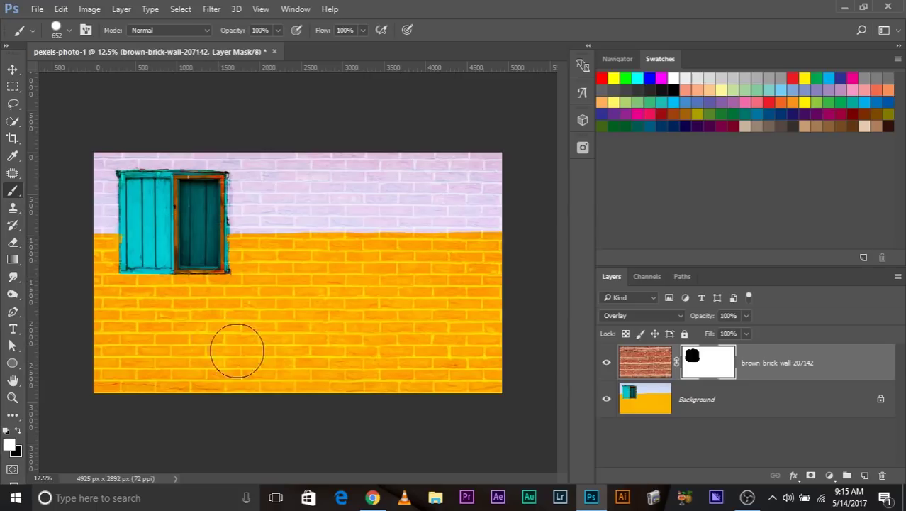
Show the mask alone, paint a soft 444 px gray (9a9a9a) stroke beside the black area, and return to the image.
{"action": "left_click", "coordinate": [713, 373], "text": "alt"}
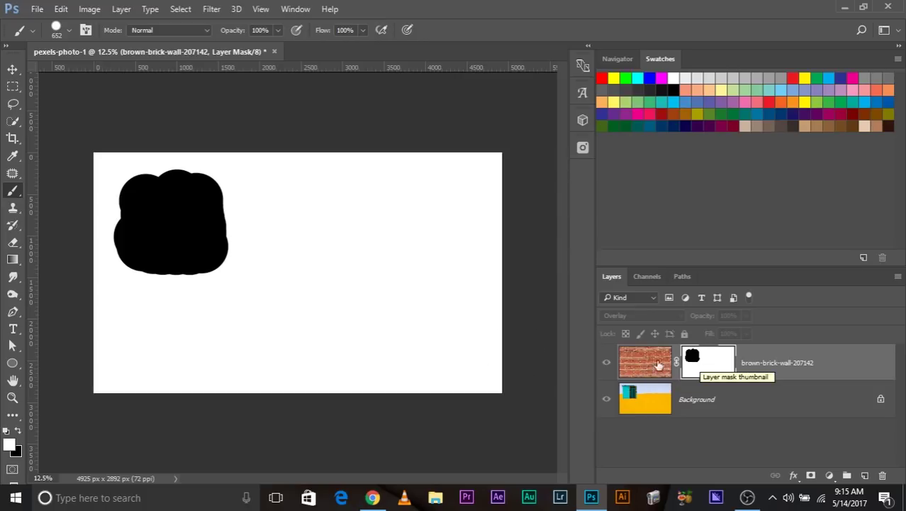
{"action": "right_click", "coordinate": [261, 311], "text": "alt"}
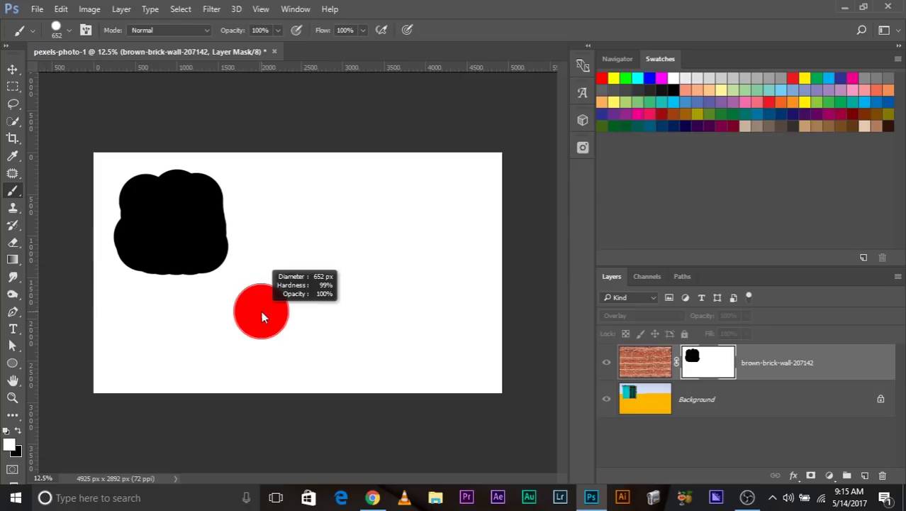
{"action": "left_click", "coordinate": [10, 445]}
{"action": "left_click", "coordinate": [887, 142]}
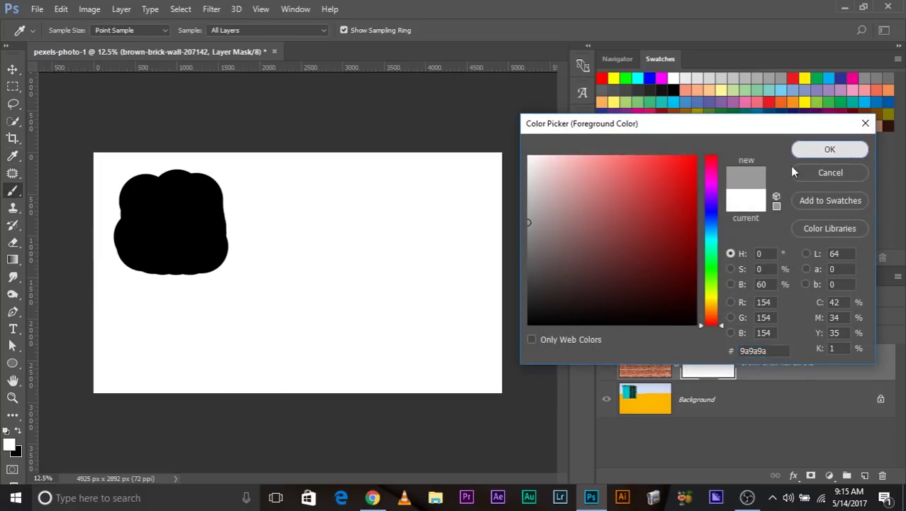
{"action": "left_click", "coordinate": [830, 149]}
{"action": "right_click", "coordinate": [309, 253], "text": "alt"}
{"action": "mouse_move", "coordinate": [295, 283]}
{"action": "left_mouse_down"}
{"action": "mouse_move", "coordinate": [313, 239]}
{"action": "mouse_move", "coordinate": [316, 167]}
{"action": "left_mouse_up"}
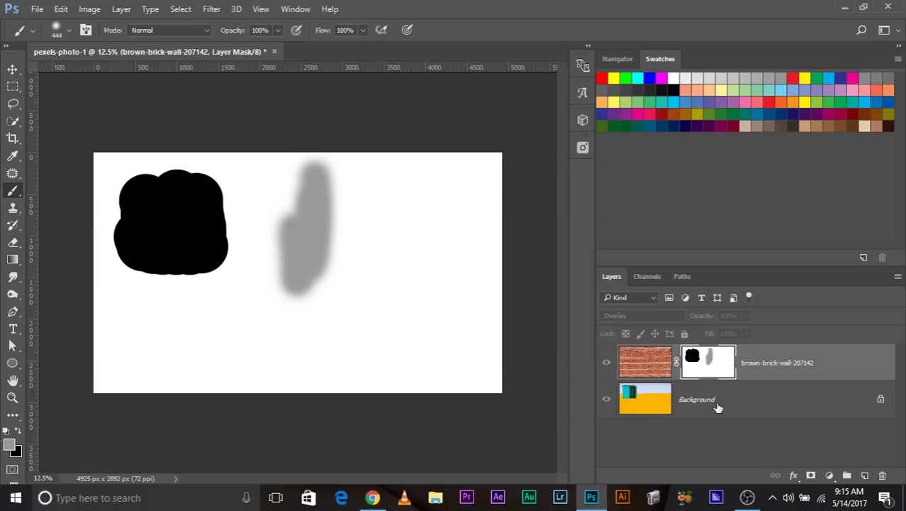
{"action": "left_click", "coordinate": [698, 365], "text": "alt"}
{"action": "key", "text": "ctrl+plus"}
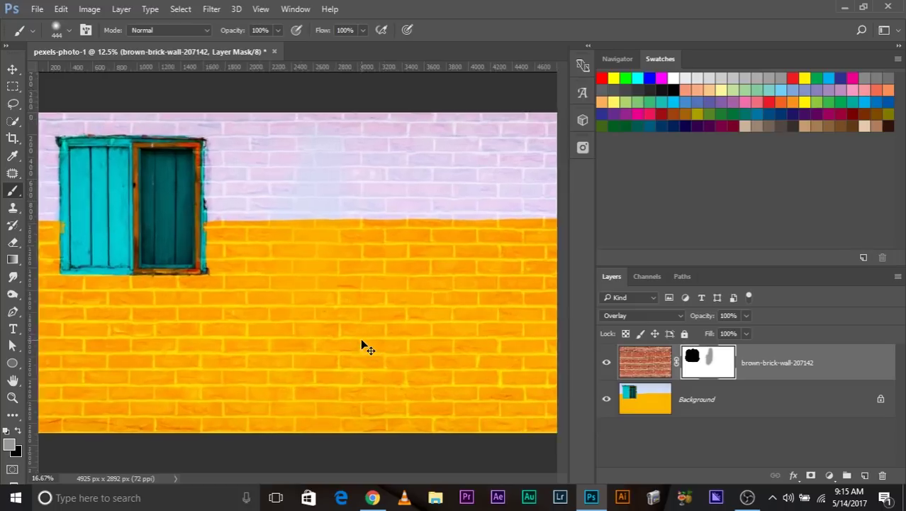
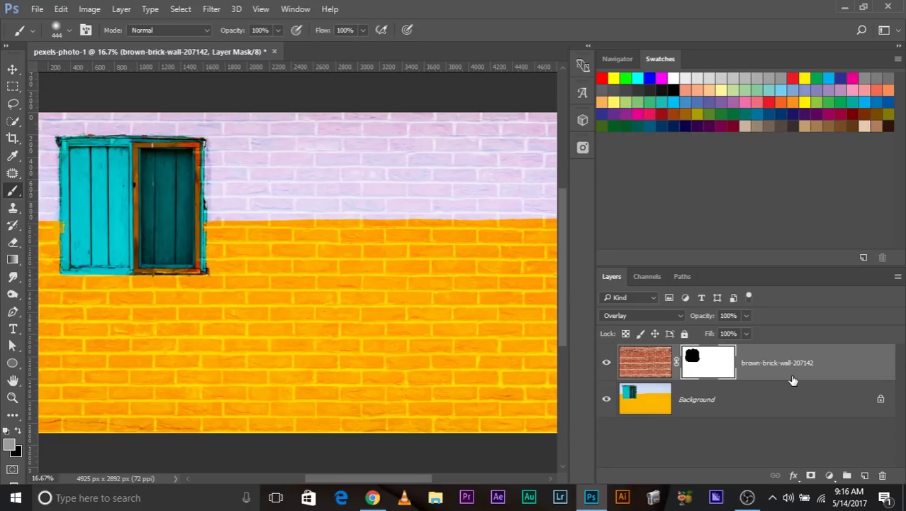
Delete the brick wall layer and add a Hue/Saturation adjustment layer with Hue set to -26.
{"action": "left_click_drag", "start_coordinate": [803, 359], "coordinate": [882, 476]}
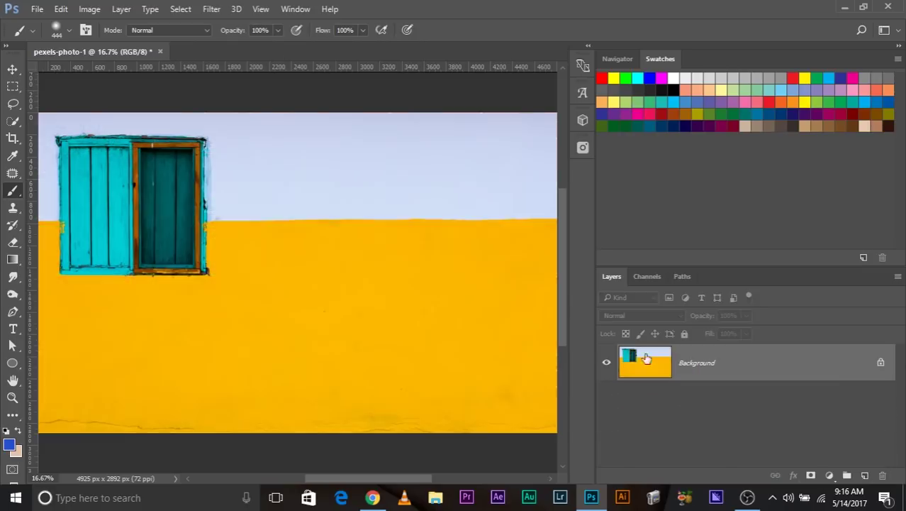
{"action": "left_click", "coordinate": [827, 476]}
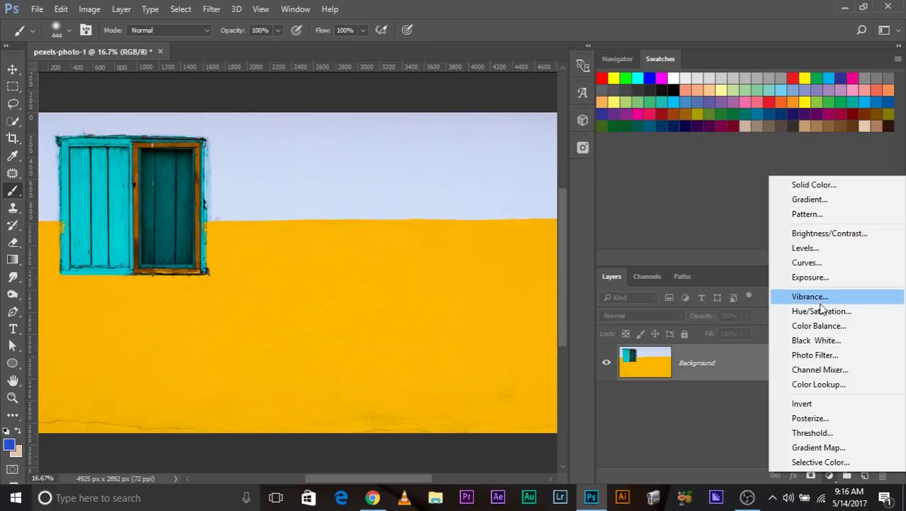
{"action": "left_click", "coordinate": [813, 308]}
{"action": "left_click_drag", "start_coordinate": [661, 225], "coordinate": [632, 226]}
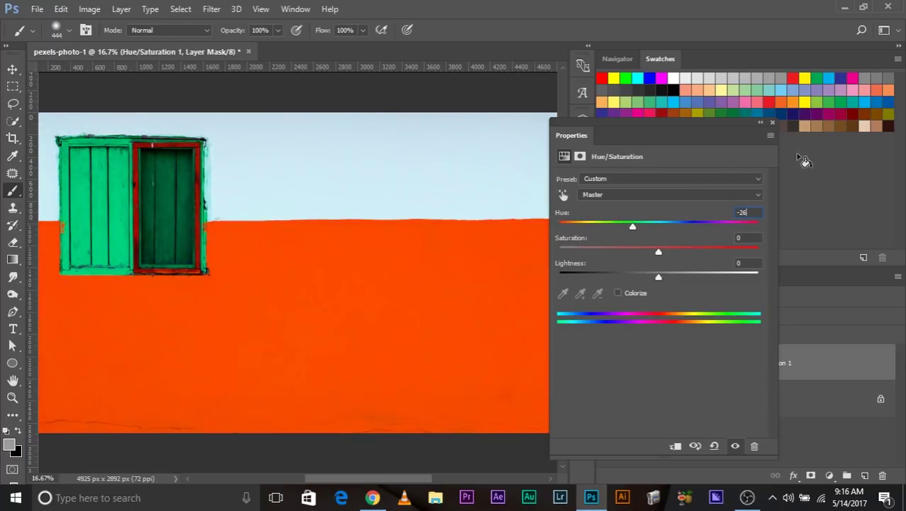
{"action": "left_click", "coordinate": [773, 122]}
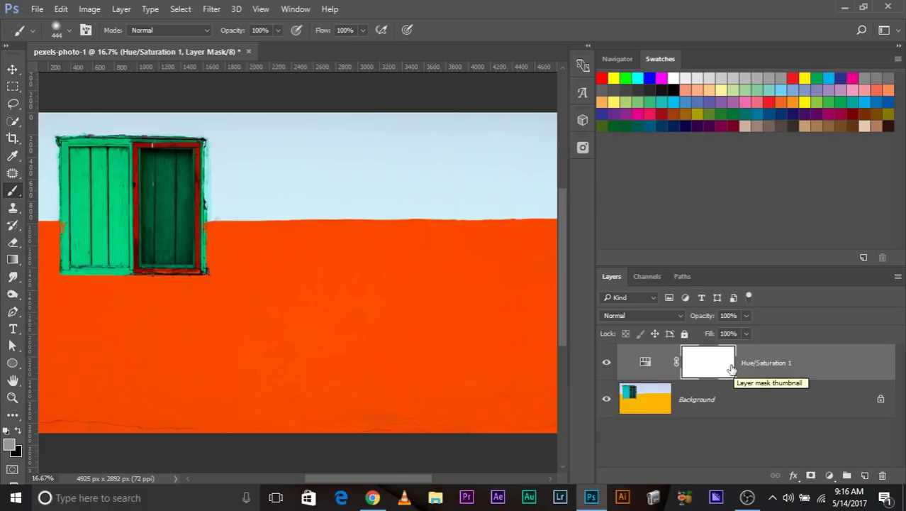
Invert the Hue/Saturation layer's mask to black and set up a white brush of about 264 px.
{"action": "key", "text": "ctrl+i"}
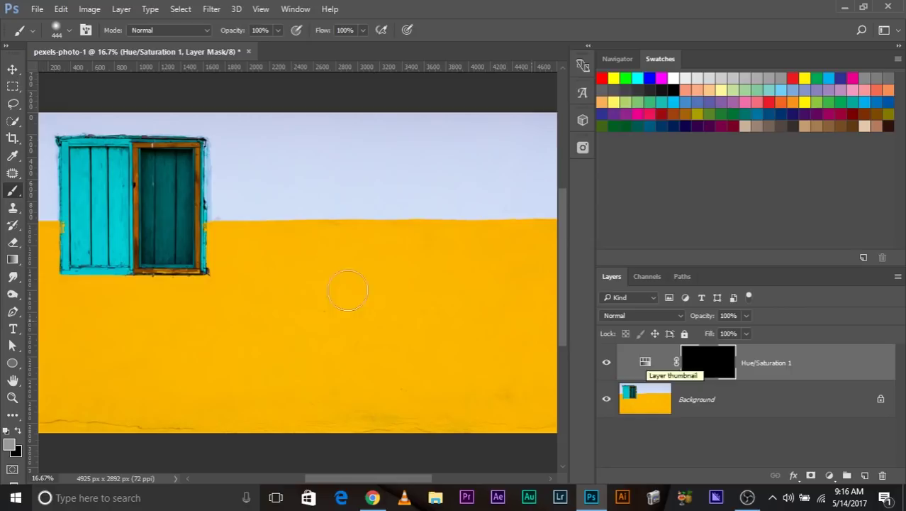
{"action": "left_click", "coordinate": [9, 445]}
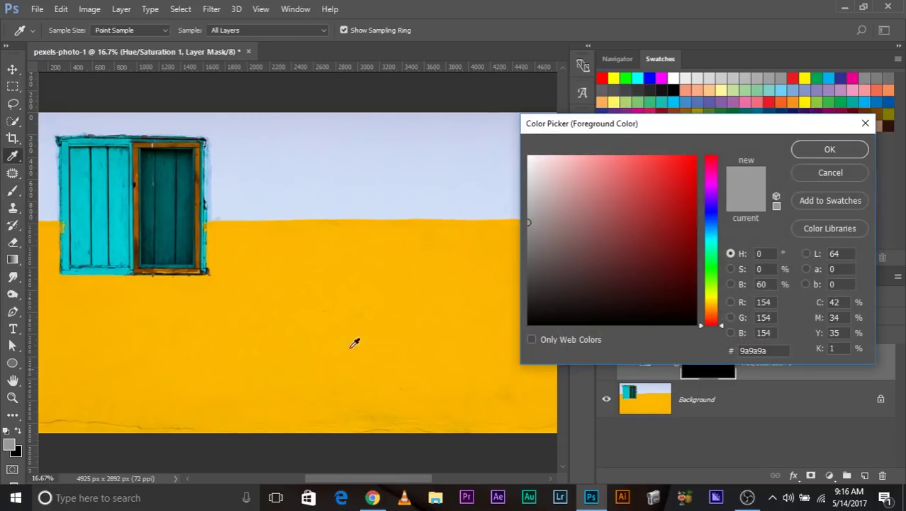
{"action": "left_click", "coordinate": [806, 156]}
{"action": "key", "text": "b"}
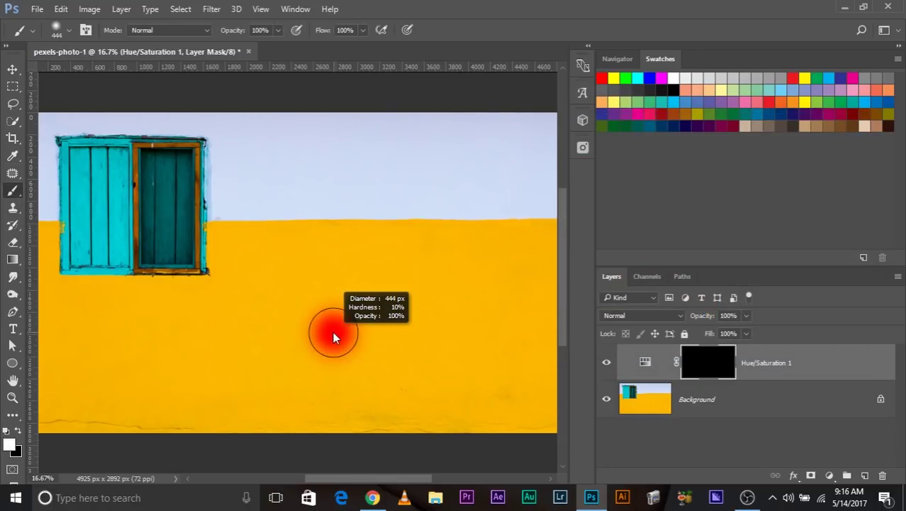
{"action": "left_click_drag", "start_coordinate": [334, 332], "coordinate": [266, 326]}
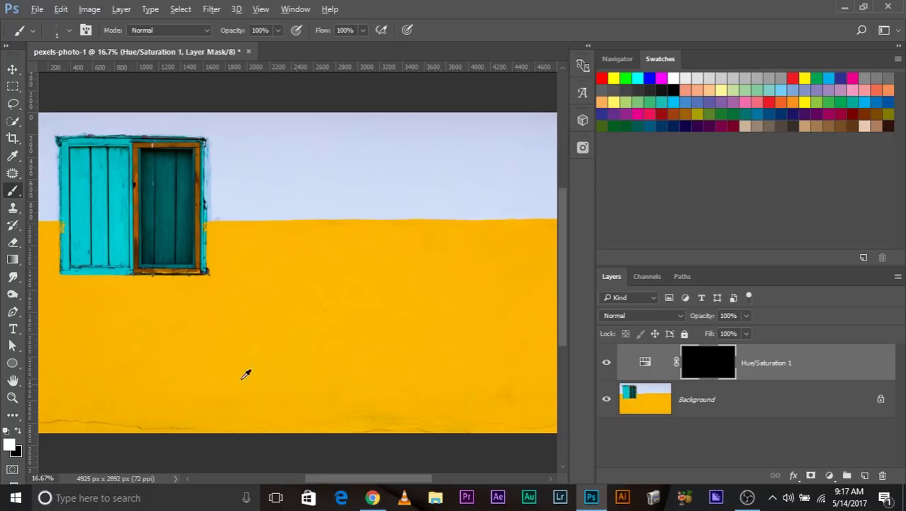
Paint the word "Hello" in white on the adjustment layer's mask, across the wall beside the window.
{"action": "mouse_move", "coordinate": [276, 292]}
{"action": "left_mouse_down"}
{"action": "mouse_move", "coordinate": [269, 300]}
{"action": "mouse_move", "coordinate": [285, 263]}
{"action": "mouse_move", "coordinate": [287, 387]}
{"action": "left_mouse_up"}
{"action": "left_click_drag", "start_coordinate": [251, 327], "coordinate": [376, 327]}
{"action": "left_click", "coordinate": [336, 275]}
{"action": "left_click_drag", "start_coordinate": [337, 279], "coordinate": [357, 377]}
{"action": "mouse_move", "coordinate": [375, 347]}
{"action": "left_mouse_down"}
{"action": "mouse_move", "coordinate": [415, 337]}
{"action": "mouse_move", "coordinate": [425, 386]}
{"action": "left_mouse_up"}
{"action": "left_click_drag", "start_coordinate": [426, 289], "coordinate": [458, 390]}
{"action": "left_click_drag", "start_coordinate": [454, 284], "coordinate": [500, 397]}
{"action": "left_click", "coordinate": [522, 338]}
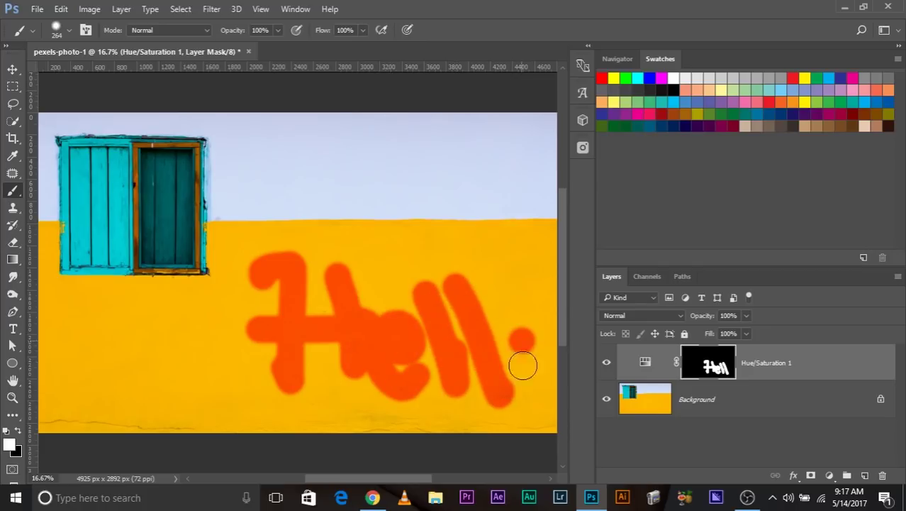
{"action": "left_click_drag", "start_coordinate": [523, 365], "coordinate": [525, 354]}
Enlarge the brush to about 1380 px, paint the whole area beyond the window white on the mask, and show the mask alone.
{"action": "left_click_drag", "start_coordinate": [389, 243], "coordinate": [419, 234]}
{"action": "mouse_move", "coordinate": [305, 355]}
{"action": "left_mouse_down"}
{"action": "mouse_move", "coordinate": [366, 178]}
{"action": "mouse_move", "coordinate": [509, 198]}
{"action": "mouse_move", "coordinate": [518, 333]}
{"action": "left_mouse_up"}
{"action": "left_click", "coordinate": [602, 371]}
{"action": "left_click", "coordinate": [603, 368]}
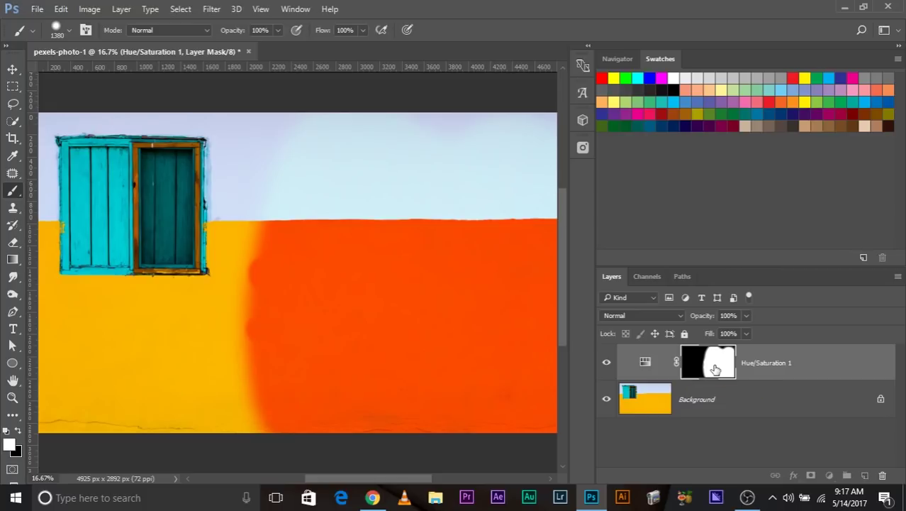
{"action": "left_click", "coordinate": [715, 368], "text": "alt"}
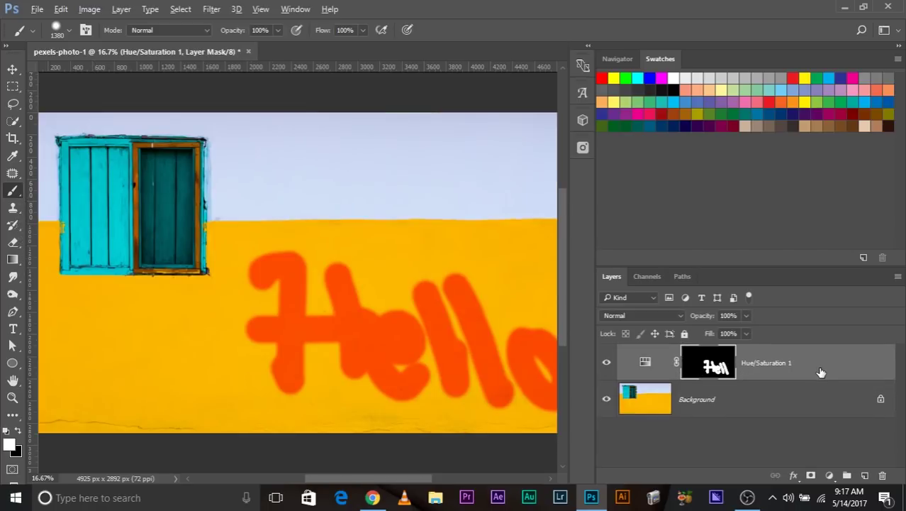
Undo the large white strokes on the mask and delete the Hue/Saturation adjustment layer.
{"action": "key", "text": "ctrl+alt+z"}
{"action": "key", "text": "ctrl+alt+z"}
{"action": "key", "text": "ctrl+alt+z"}
{"action": "key", "text": "ctrl+alt+z"}
{"action": "key", "text": "ctrl+alt+z"}
{"action": "key", "text": "ctrl+alt+z"}
{"action": "key", "text": "ctrl+alt+z"}
{"action": "left_click_drag", "start_coordinate": [820, 372], "coordinate": [883, 475]}
Insert the red brick wall photo (brown-brick-wall-207142) from the Pexels brick results as a new layer.
{"action": "left_click", "coordinate": [583, 147]}
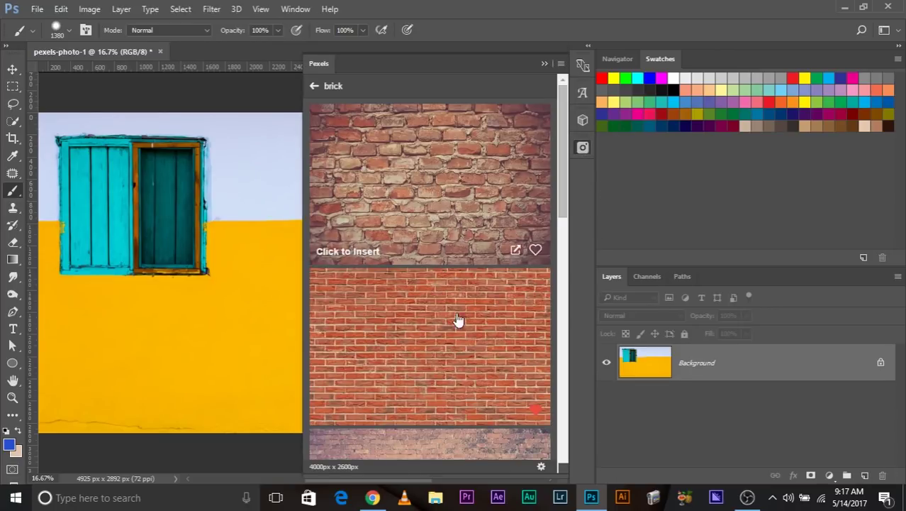
{"action": "left_click", "coordinate": [461, 338]}
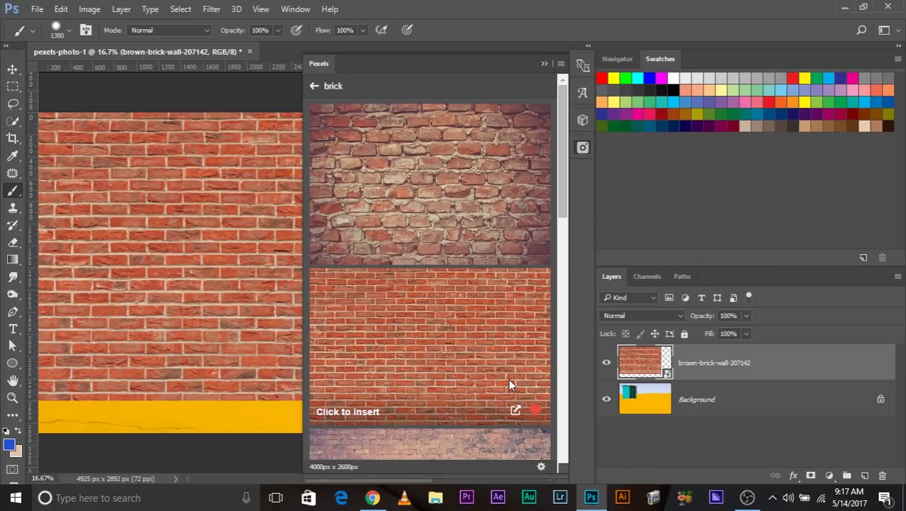
{"action": "left_click", "coordinate": [545, 63]}
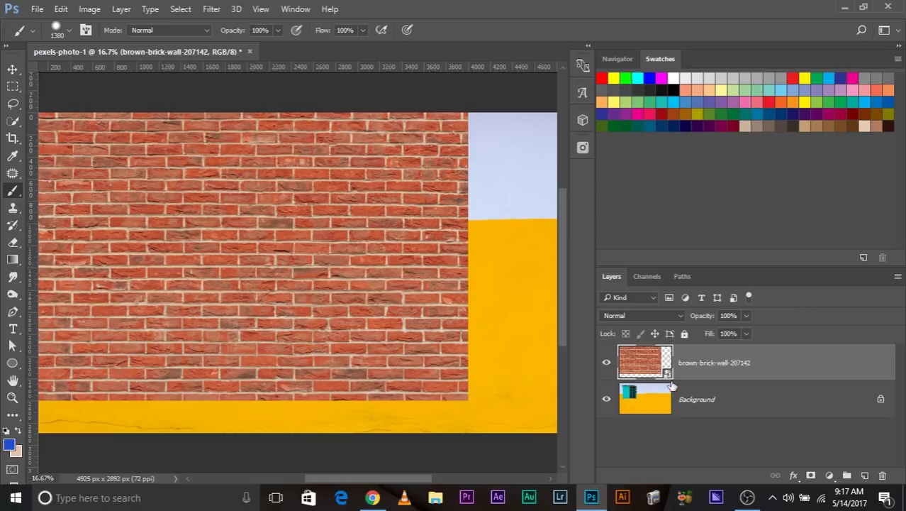
Rasterize the brick wall layer, then convert it to a smart object and undo that conversion.
{"action": "right_click", "coordinate": [717, 367]}
{"action": "left_click", "coordinate": [474, 294]}
{"action": "right_click", "coordinate": [729, 364]}
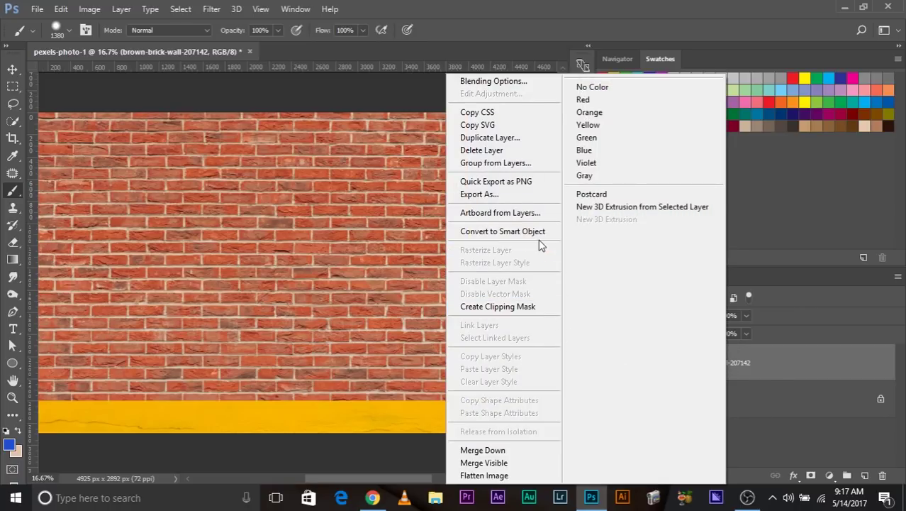
{"action": "left_click", "coordinate": [539, 234]}
{"action": "key", "text": "ctrl+z"}
{"action": "left_click", "coordinate": [717, 362]}
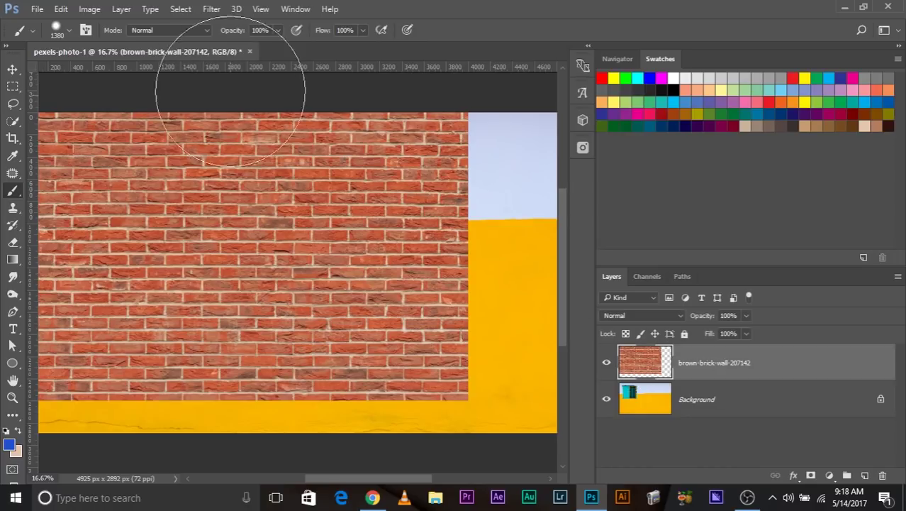
Convert the brick wall layer for smart filters.
{"action": "left_click", "coordinate": [212, 9]}
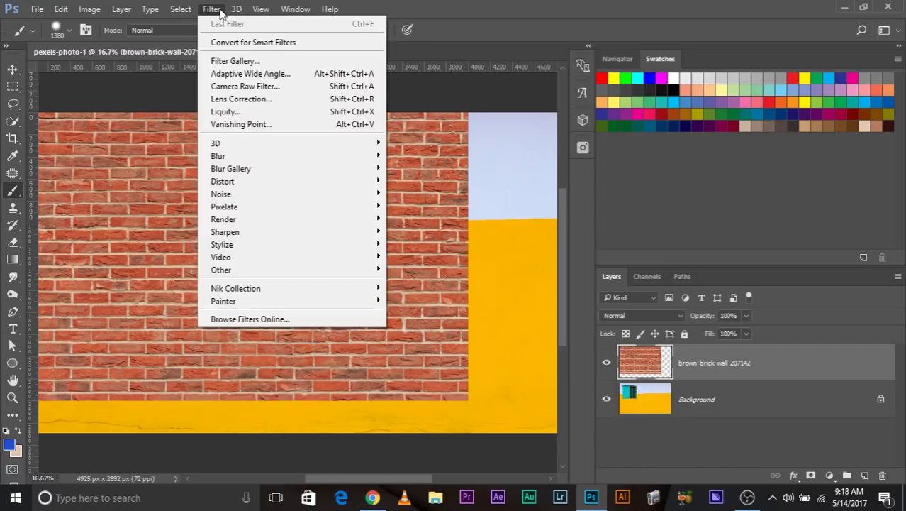
{"action": "left_click", "coordinate": [247, 42]}
{"action": "left_click", "coordinate": [447, 200]}
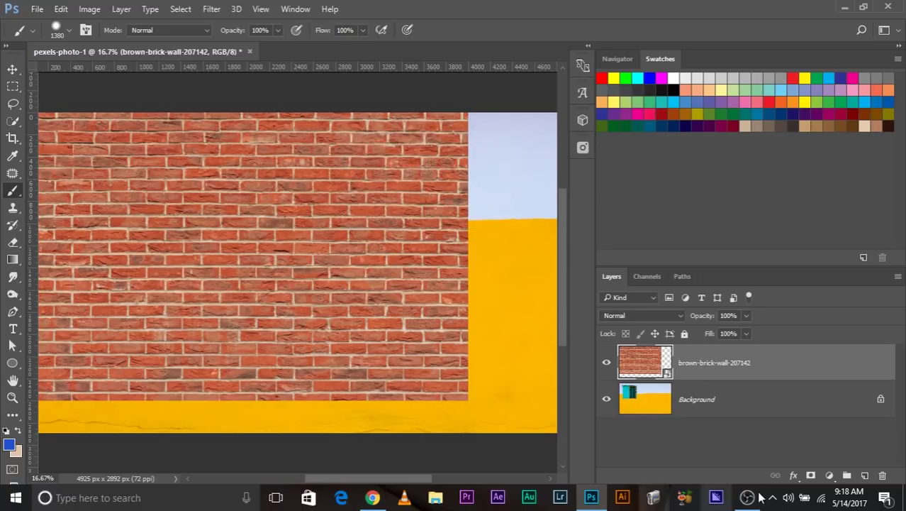
Shrink the brick wall smart object to about 5.38% in the canvas's upper-left corner.
{"action": "key", "text": "ctrl+minus"}
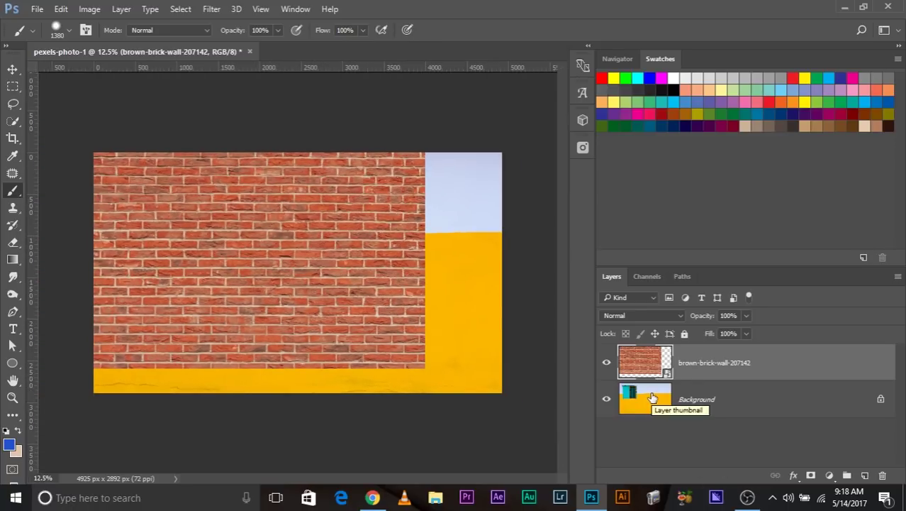
{"action": "key", "text": "ctrl+t"}
{"action": "left_click_drag", "start_coordinate": [423, 369], "coordinate": [114, 165]}
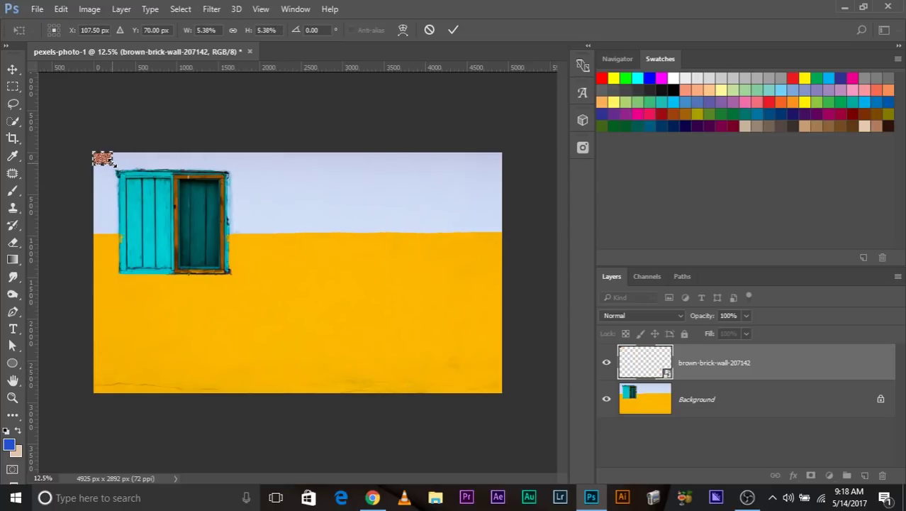
{"action": "key", "text": "Return"}
{"action": "key", "text": "b"}
Enlarge the tiny brick wall smart object to about 170%, well beyond the canvas edges.
{"action": "key", "text": "ctrl+t"}
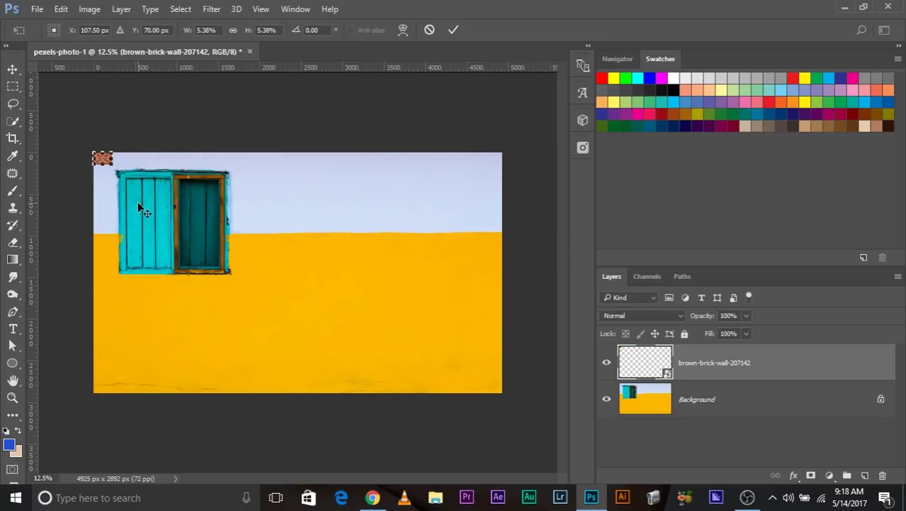
{"action": "left_click_drag", "start_coordinate": [113, 165], "coordinate": [666, 496]}
{"action": "key", "text": "Return"}
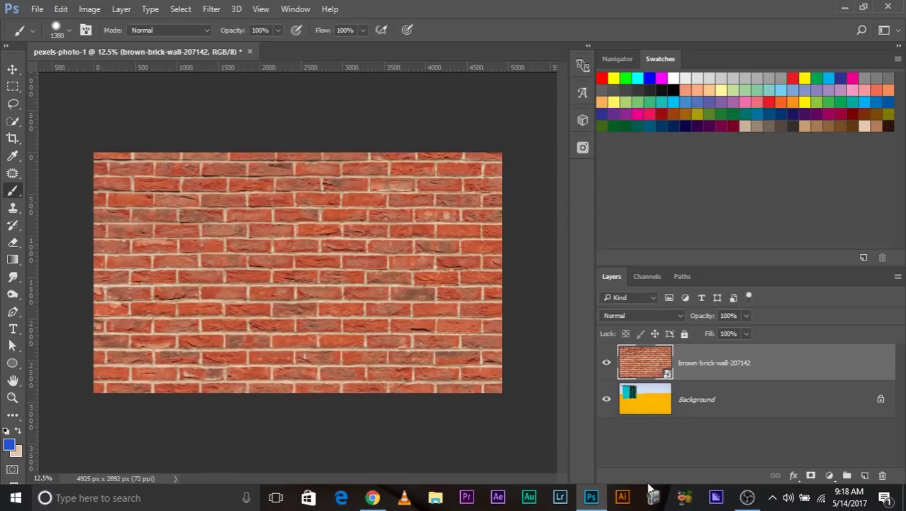
Scale the brick wall smart object down to roughly the canvas height and inspect its detail.
{"action": "key", "text": "ctrl+t"}
{"action": "key", "text": "ctrl+minus"}
{"action": "key", "text": "ctrl+minus"}
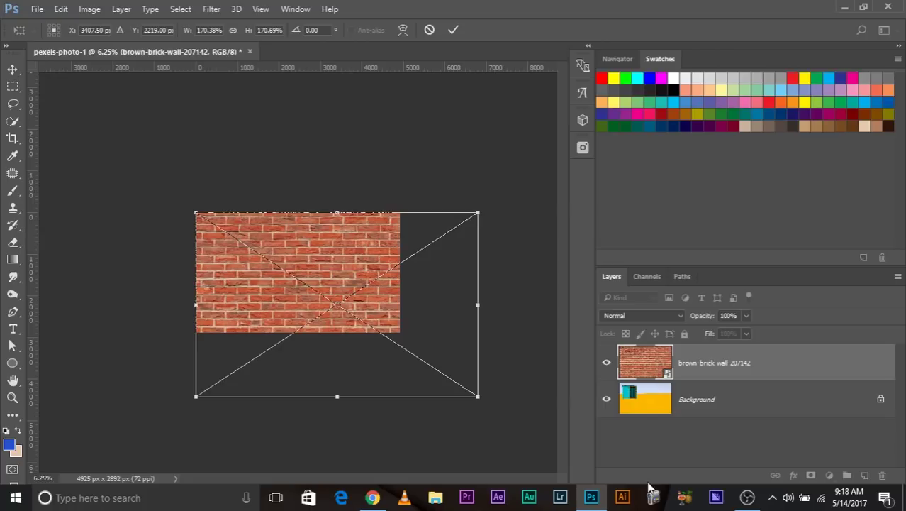
{"action": "left_click_drag", "start_coordinate": [475, 395], "coordinate": [381, 331]}
{"action": "key", "text": "Return"}
{"action": "scroll", "coordinate": [386, 320], "scroll_direction": "up", "scroll_amount": 5}
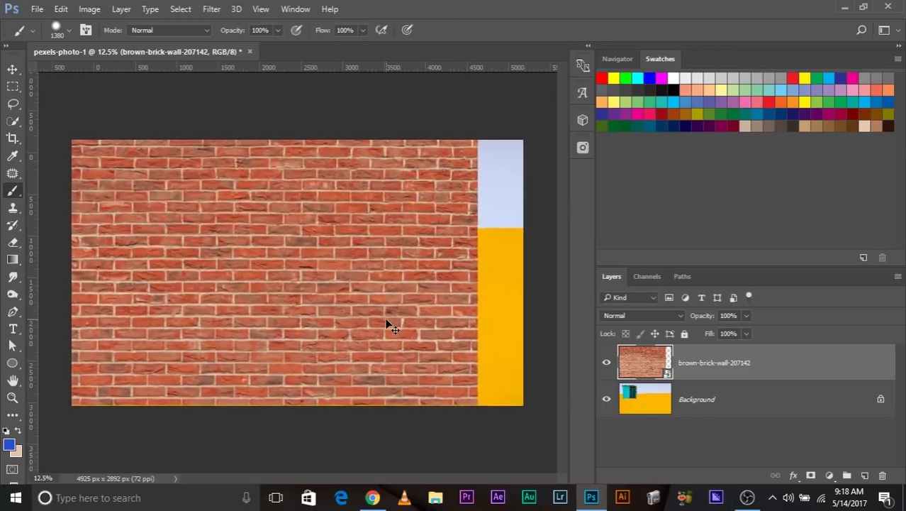
{"action": "scroll", "coordinate": [388, 326], "scroll_direction": "up", "scroll_amount": 2}
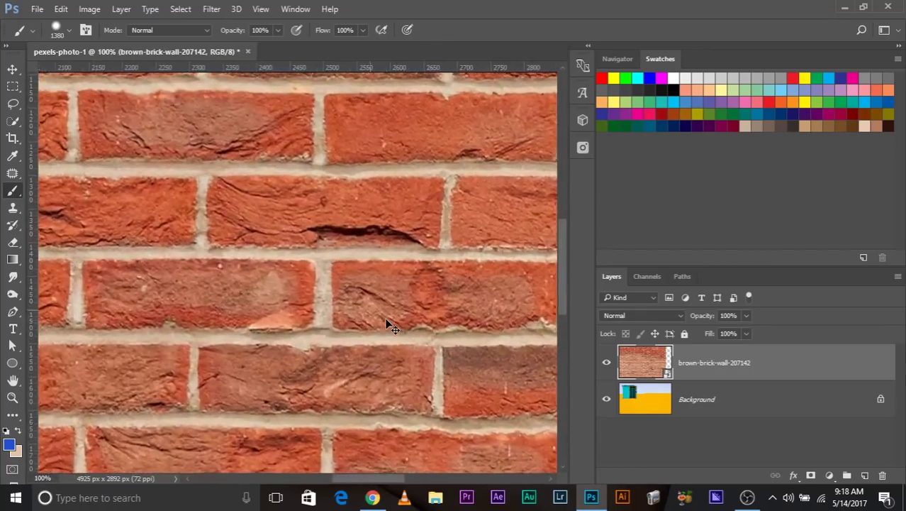
{"action": "scroll", "coordinate": [388, 326], "scroll_direction": "down", "scroll_amount": 3}
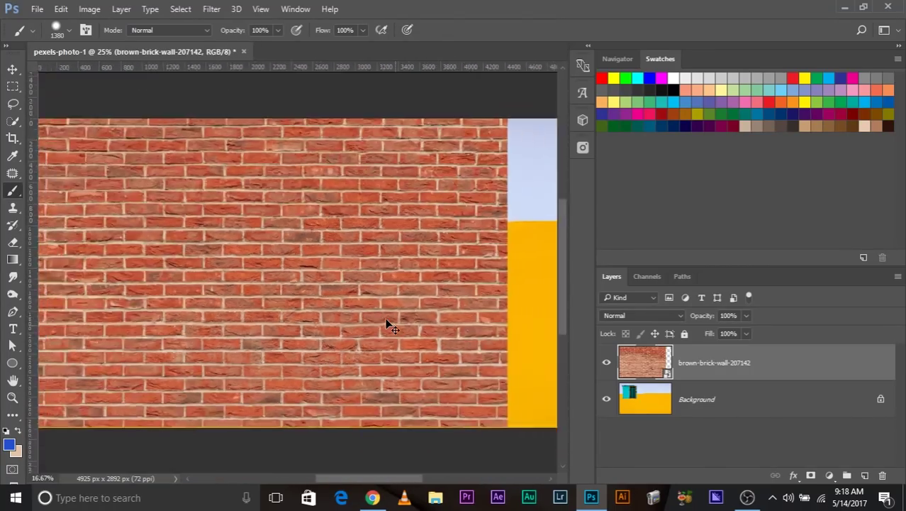
{"action": "scroll", "coordinate": [386, 320], "scroll_direction": "up", "scroll_amount": 1}
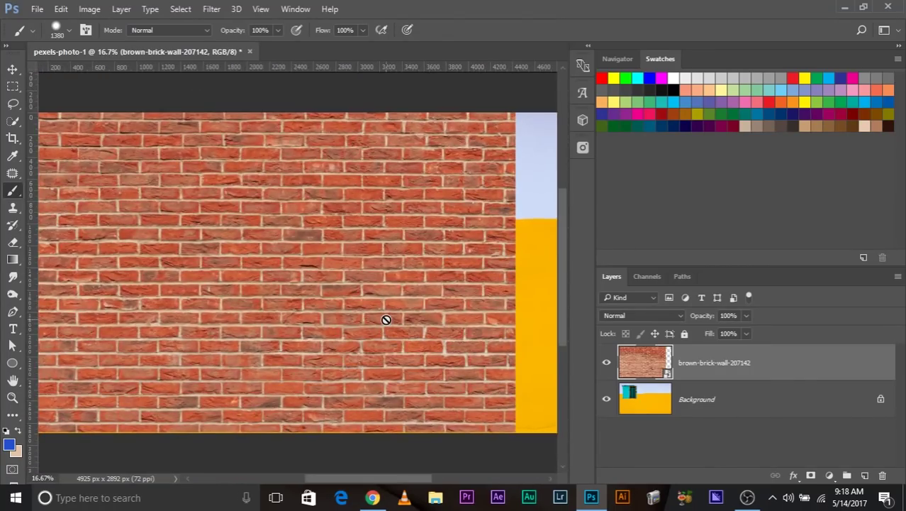
Rasterize the brick wall layer and shrink it to about 5.26% in the canvas's upper-left corner.
{"action": "right_click", "coordinate": [764, 370]}
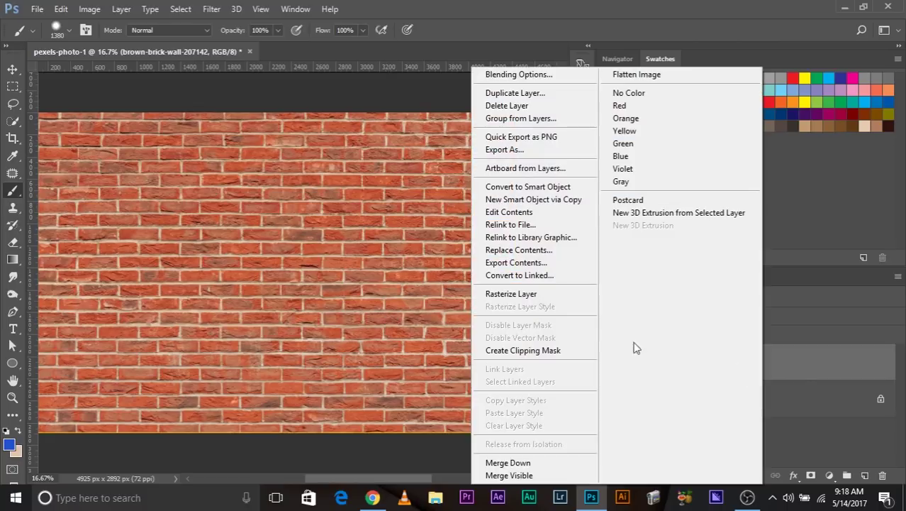
{"action": "left_click", "coordinate": [512, 293]}
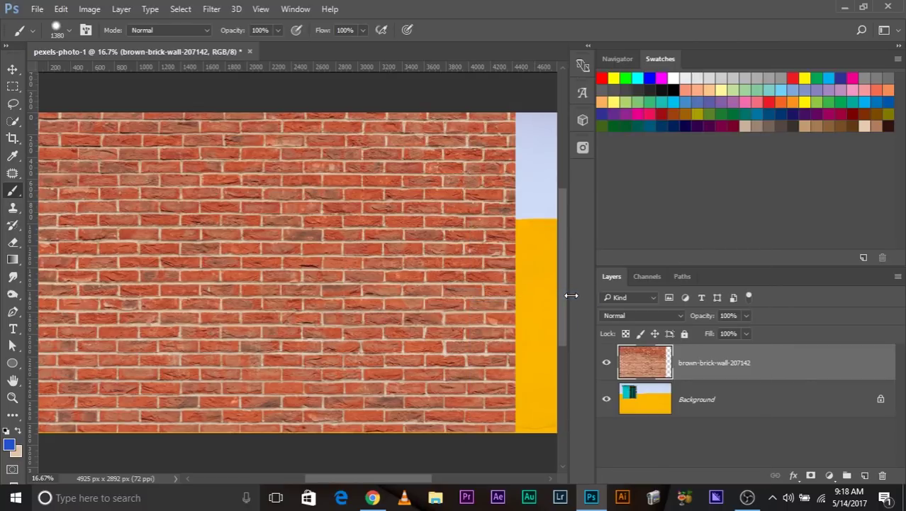
{"action": "key", "text": "ctrl+minus"}
{"action": "key", "text": "ctrl+t"}
{"action": "left_click_drag", "start_coordinate": [459, 394], "coordinate": [114, 167]}
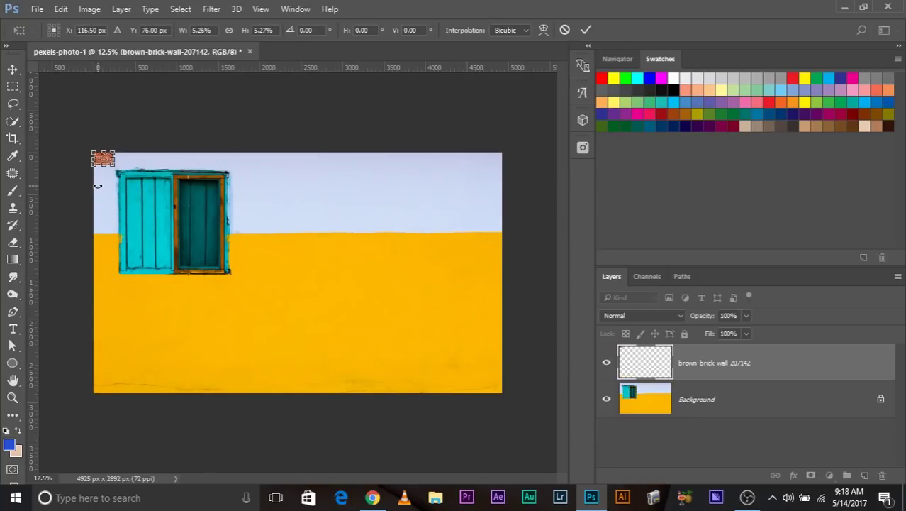
{"action": "key", "text": "Return"}
{"action": "key", "text": "b"}
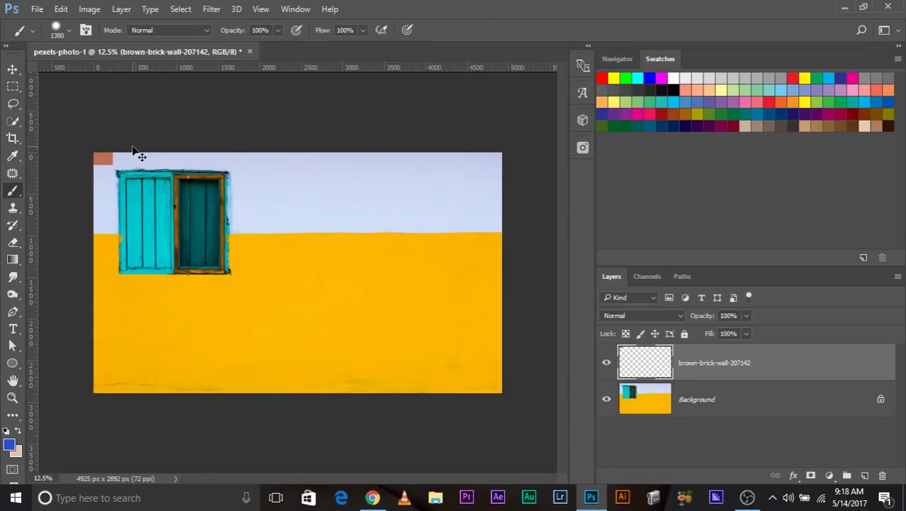
Enlarge the shrunken rasterized brick layer to about 4819 × 3144 px, nearly filling the canvas, to check its quality.
{"action": "key", "text": "ctrl+t"}
{"action": "mouse_move", "coordinate": [105, 159]}
{"action": "left_mouse_down"}
{"action": "mouse_move", "coordinate": [296, 316]}
{"action": "mouse_move", "coordinate": [465, 437]}
{"action": "left_mouse_up"}
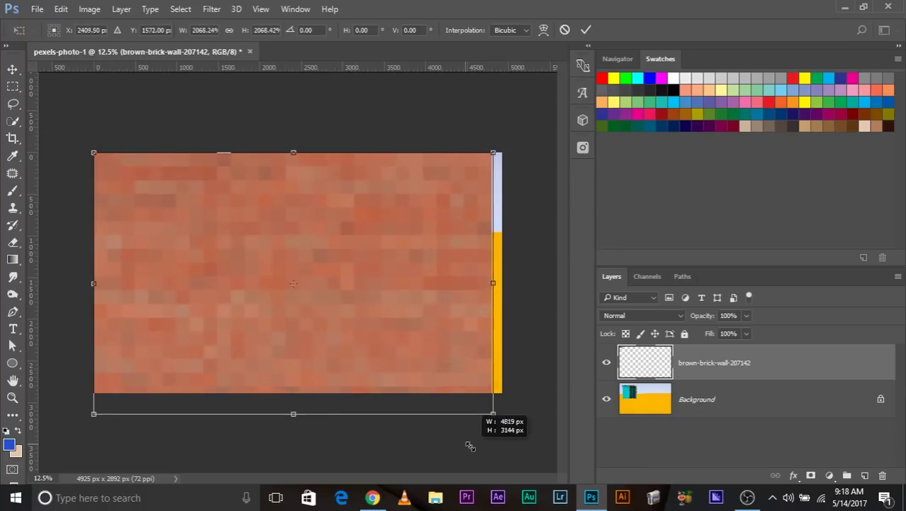
{"action": "key", "text": "Return"}
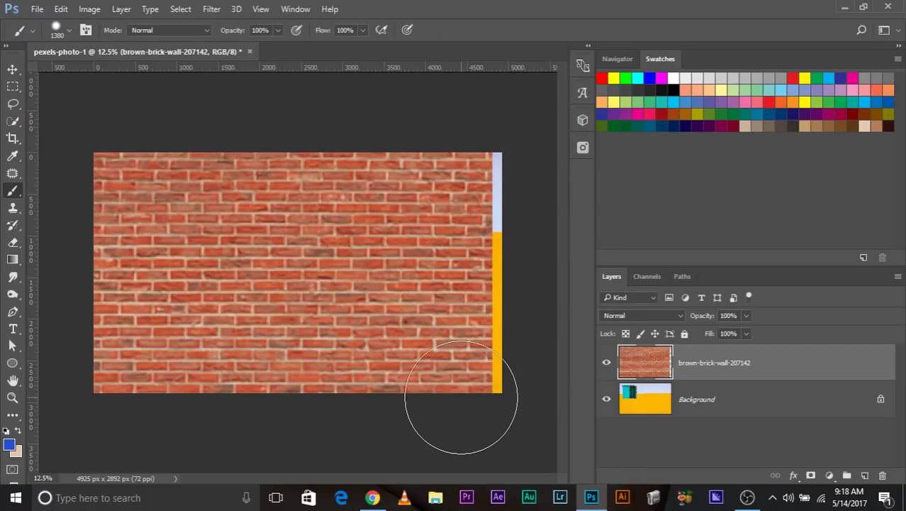
{"action": "key", "text": "ctrl+plus"}
{"action": "key", "text": "ctrl+plus"}
{"action": "key", "text": "ctrl+plus"}
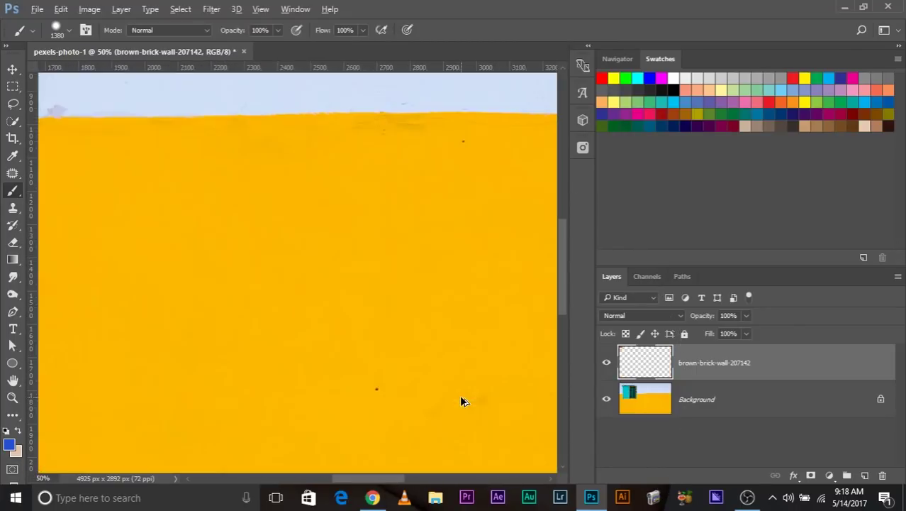
Undo the enlarging and shrinking of the rasterized brick wall layer.
{"action": "key", "text": "ctrl+minus"}
{"action": "key", "text": "ctrl+minus"}
{"action": "key", "text": "ctrl+minus"}
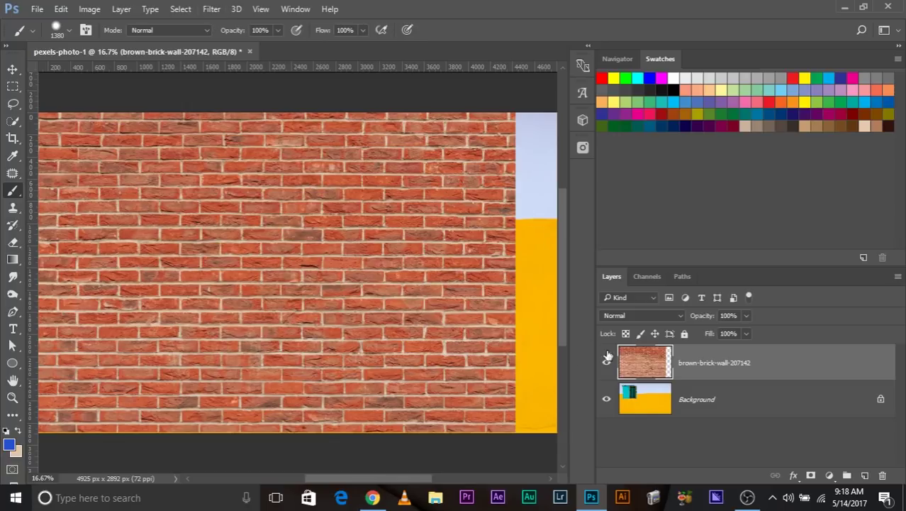
Convert the brick wall layer to a smart object and apply a Gaussian Blur with a radius of 8.4 pixels.
{"action": "right_click", "coordinate": [697, 361]}
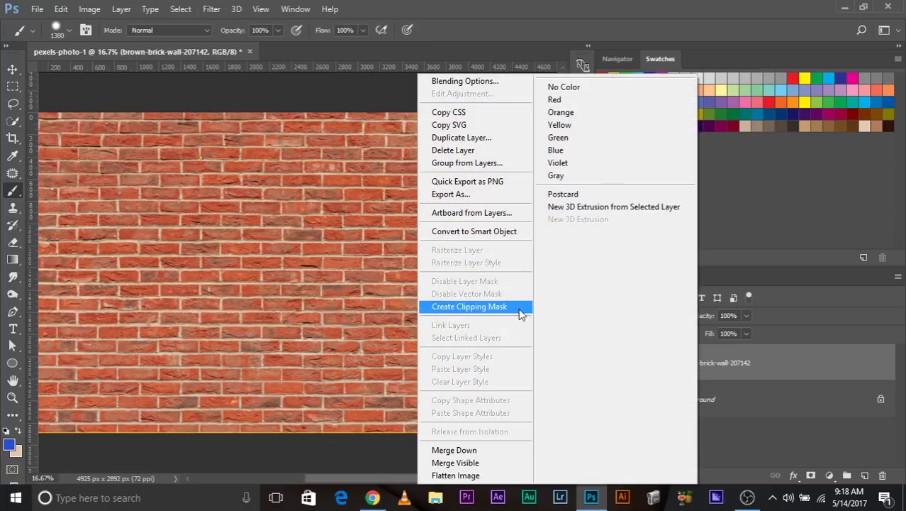
{"action": "left_click", "coordinate": [506, 232]}
{"action": "left_click", "coordinate": [212, 10]}
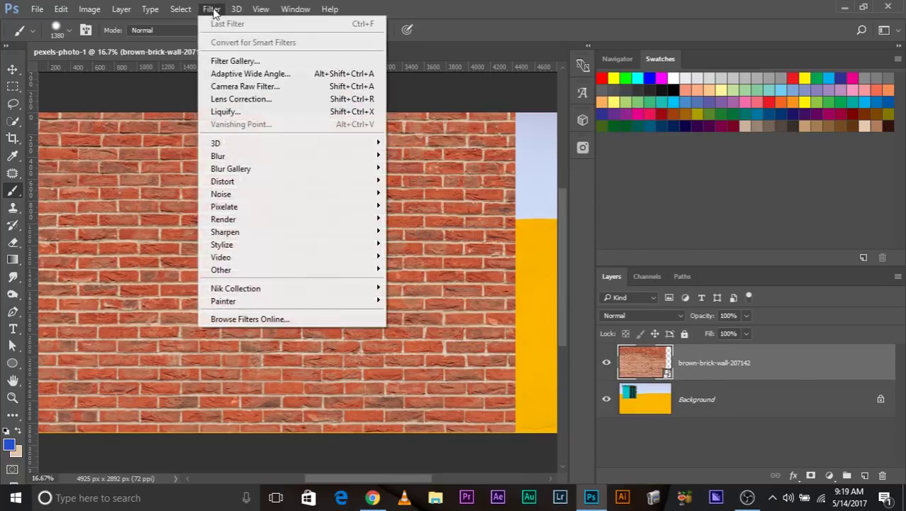
{"action": "mouse_move", "coordinate": [348, 157]}
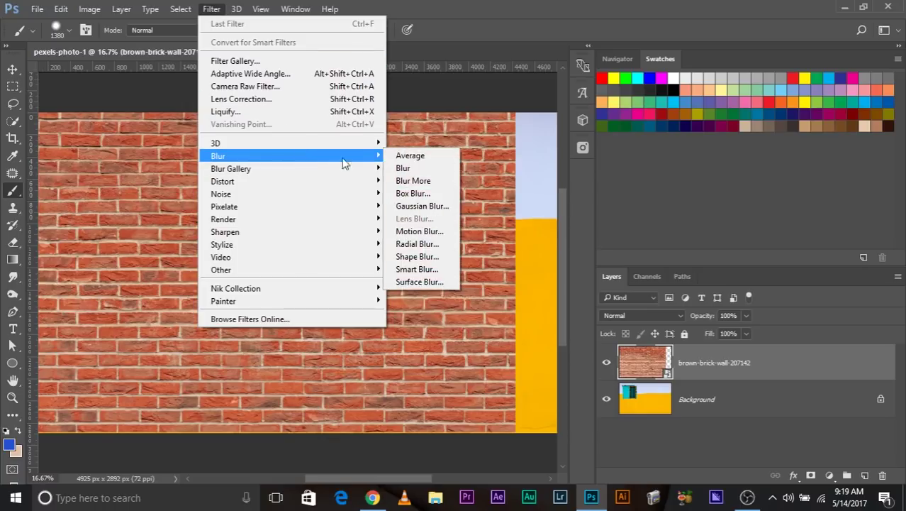
{"action": "left_click", "coordinate": [404, 207]}
{"action": "left_click_drag", "start_coordinate": [670, 311], "coordinate": [604, 311]}
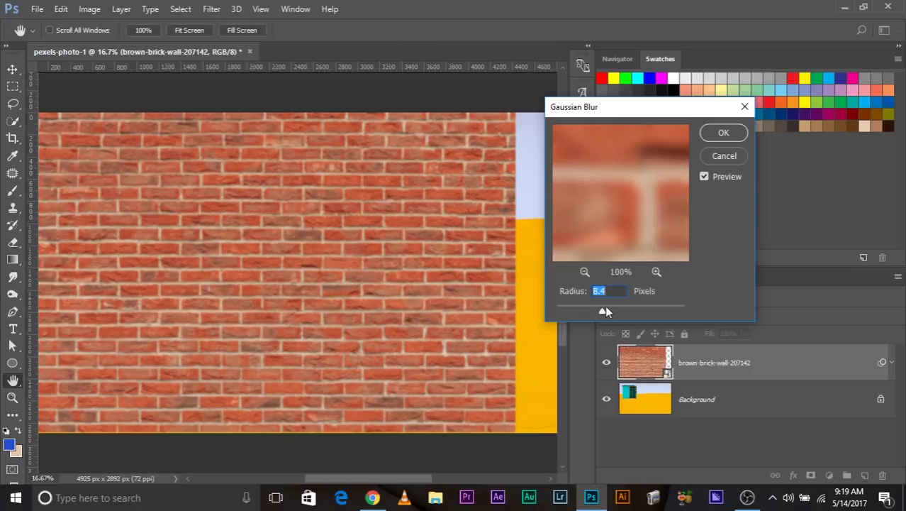
{"action": "left_click", "coordinate": [708, 136]}
Apply a Wave distortion to the brick wall smart object with 5 sine generators, wavelength 10 to 120 and amplitude 5 to 35.
{"action": "left_click", "coordinate": [212, 8]}
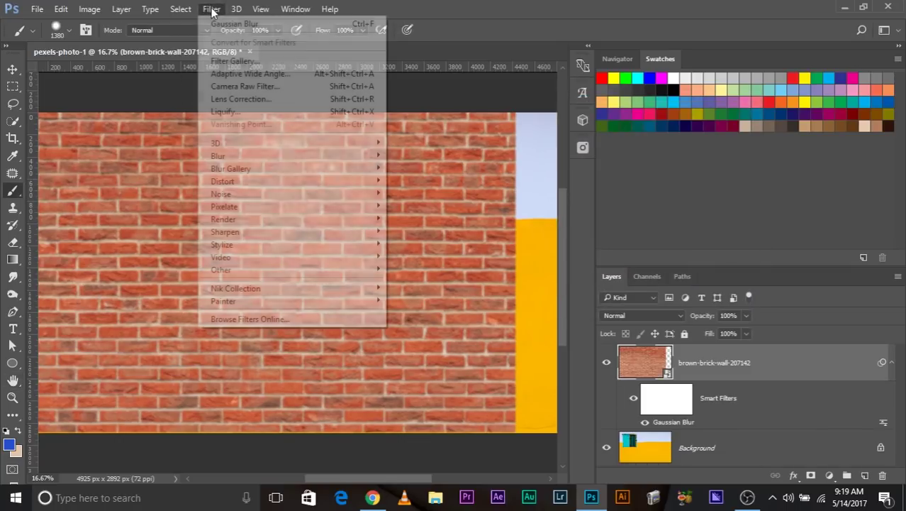
{"action": "mouse_move", "coordinate": [325, 230]}
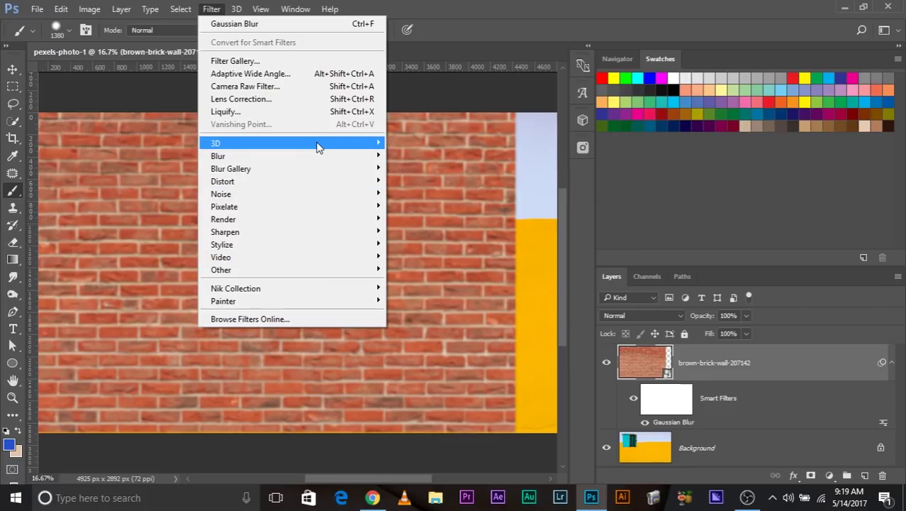
{"action": "mouse_move", "coordinate": [318, 182]}
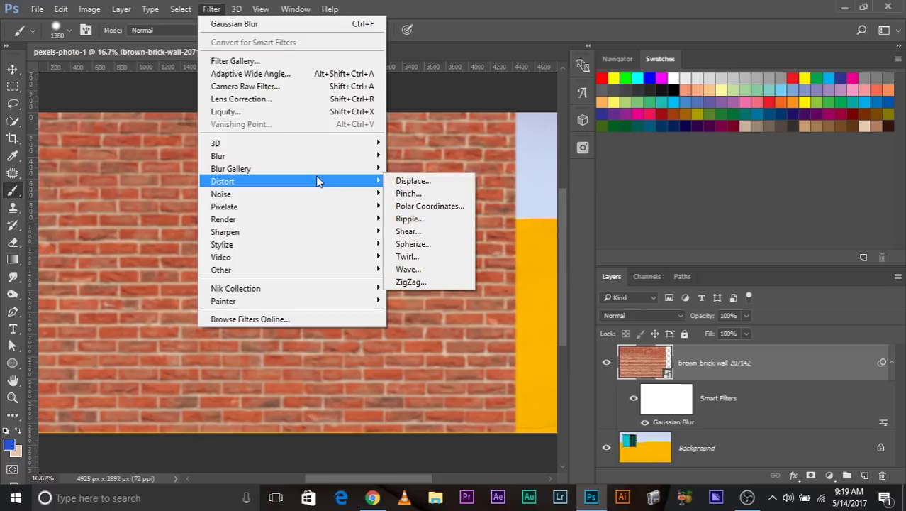
{"action": "left_click", "coordinate": [410, 270]}
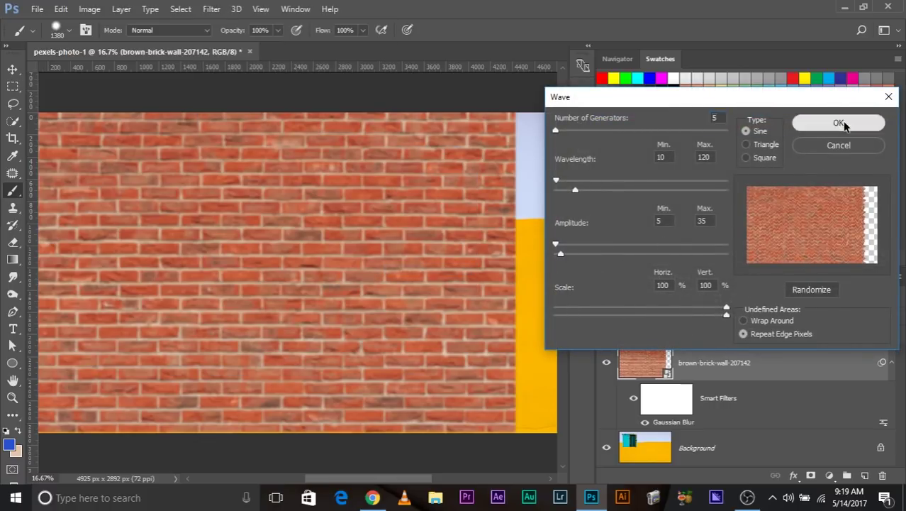
{"action": "left_click", "coordinate": [838, 123]}
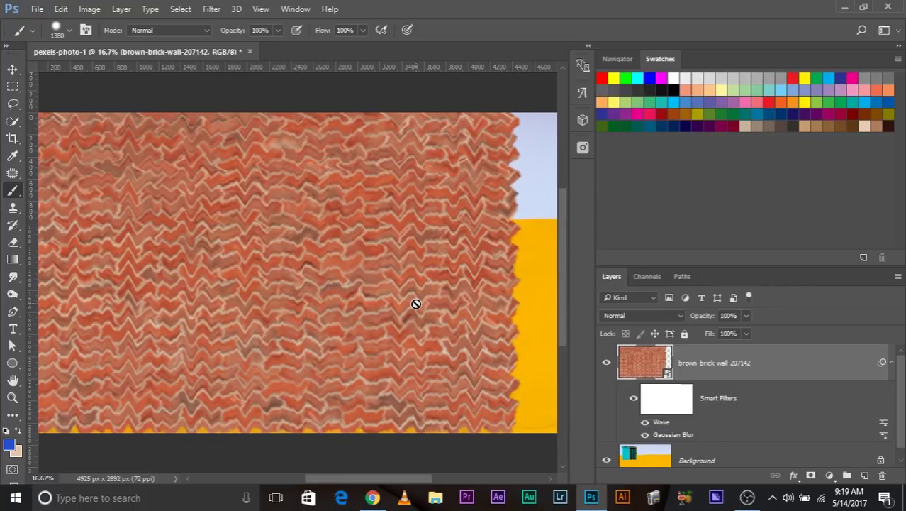
{"action": "key", "text": "ctrl+minus"}
{"action": "key", "text": "ctrl+plus"}
{"action": "key", "text": "ctrl+minus"}
{"action": "key", "text": "ctrl+plus"}
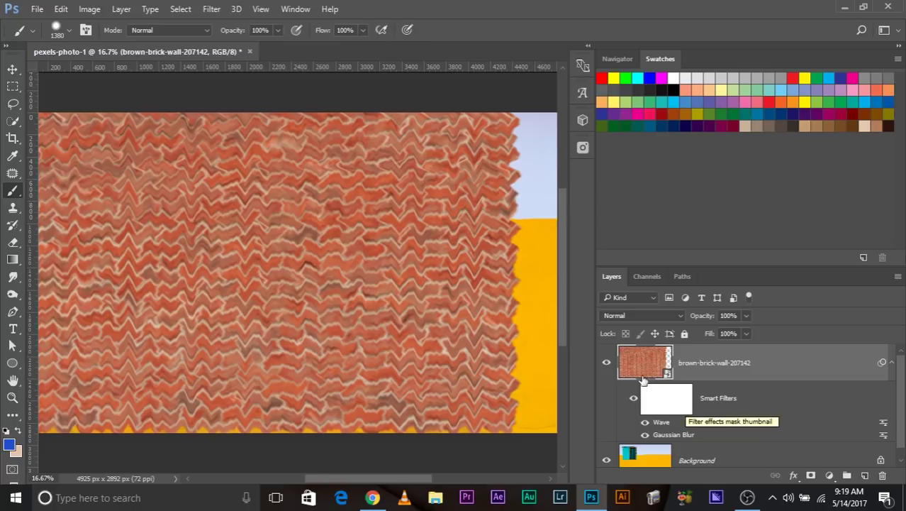
Lower the radius of the Gaussian Blur smart filter, and view the Wave smart filter's settings without changing them.
{"action": "double_click", "coordinate": [675, 434]}
{"action": "left_click", "coordinate": [470, 207]}
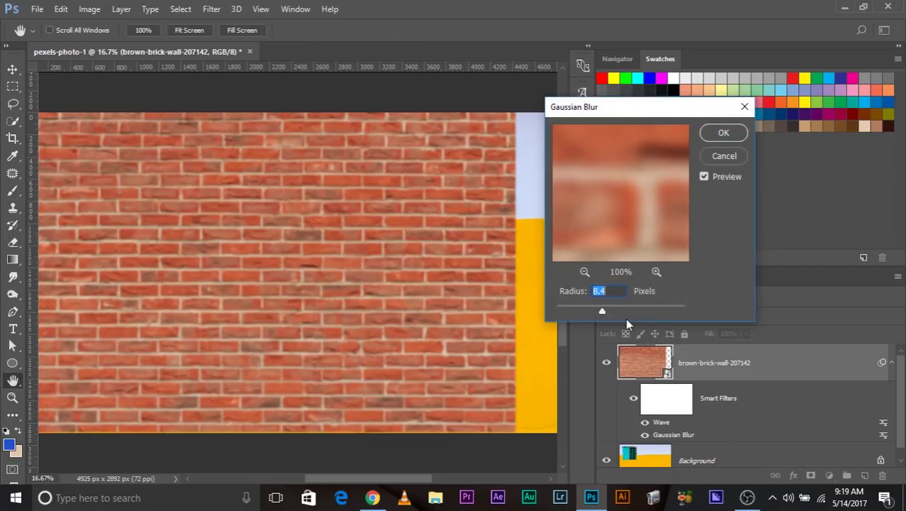
{"action": "left_click_drag", "start_coordinate": [603, 311], "coordinate": [583, 309]}
{"action": "left_click", "coordinate": [723, 133]}
{"action": "key", "text": "b"}
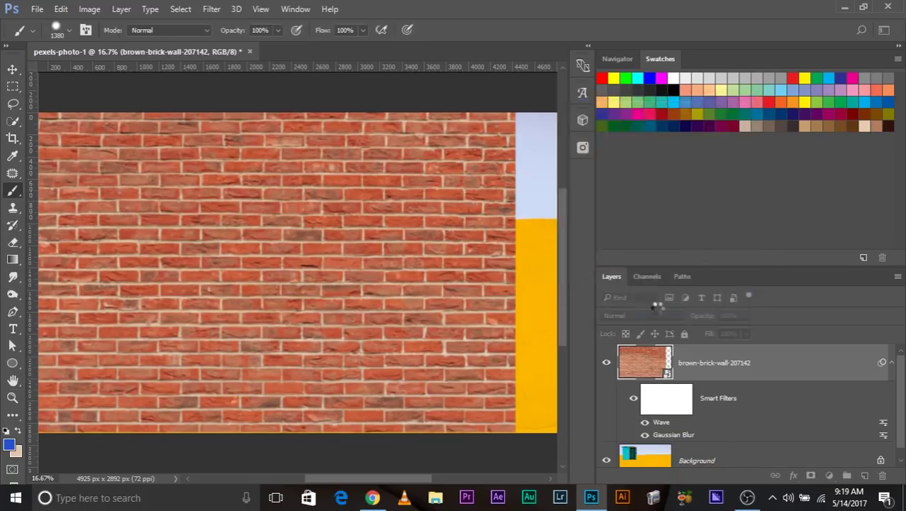
{"action": "double_click", "coordinate": [661, 422]}
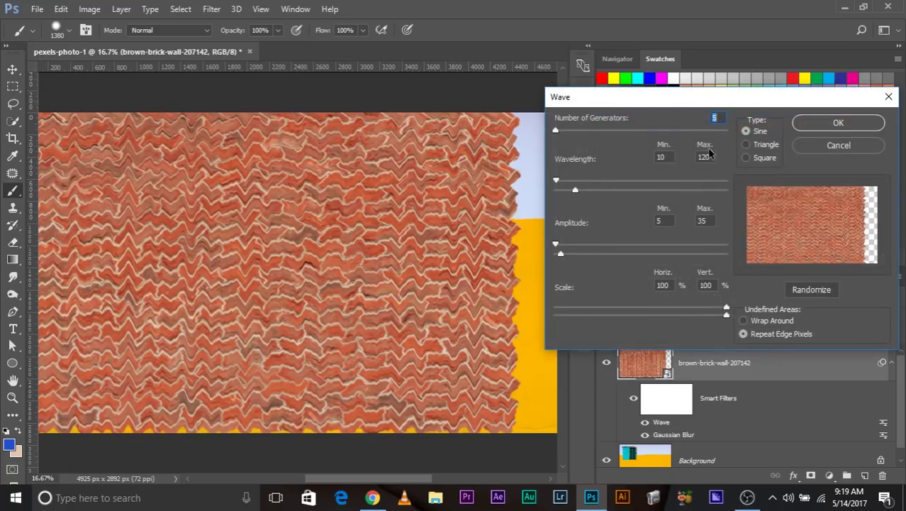
{"action": "left_click", "coordinate": [851, 146]}
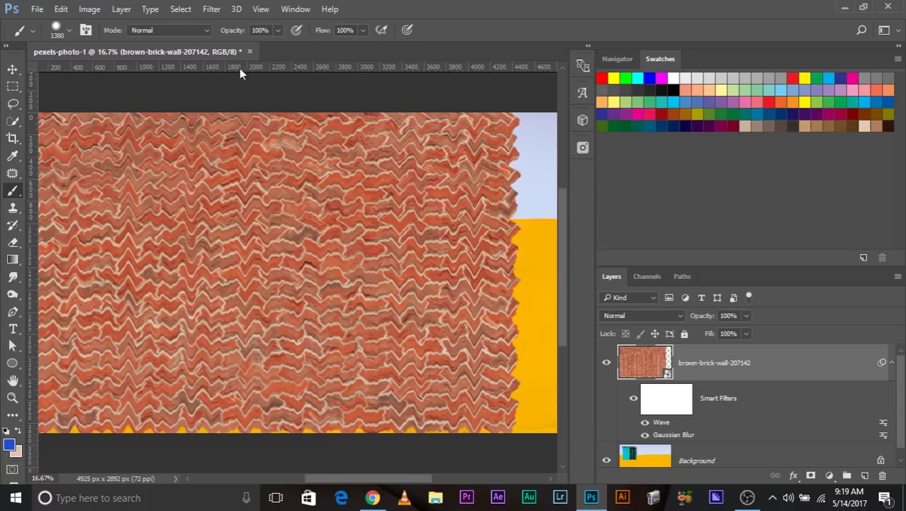
Add a Hue/Saturation adjustment to the brick wall smart object, shifting its hue from red to yellow-green.
{"action": "left_click", "coordinate": [84, 11]}
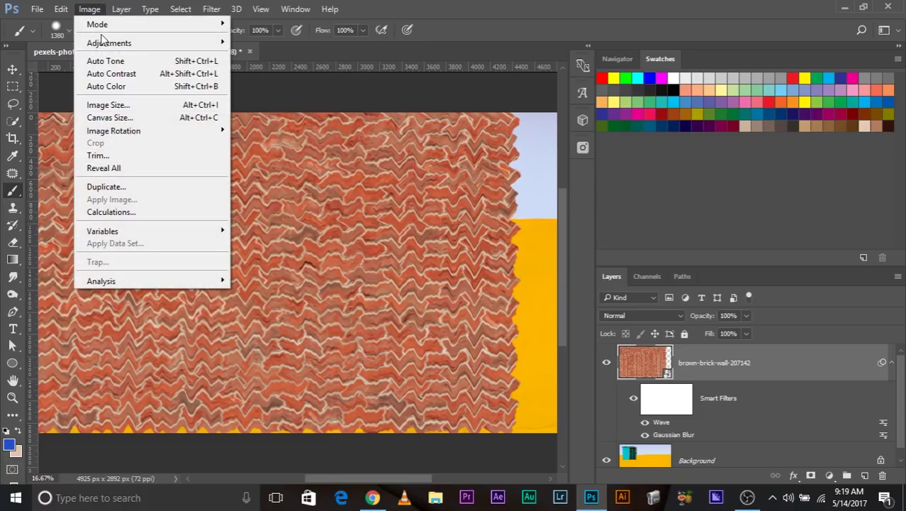
{"action": "mouse_move", "coordinate": [103, 42]}
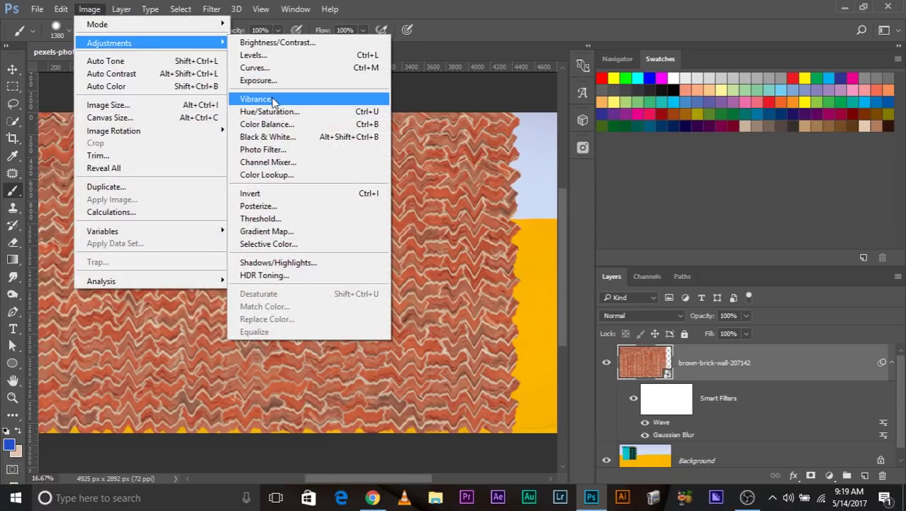
{"action": "left_click", "coordinate": [270, 111]}
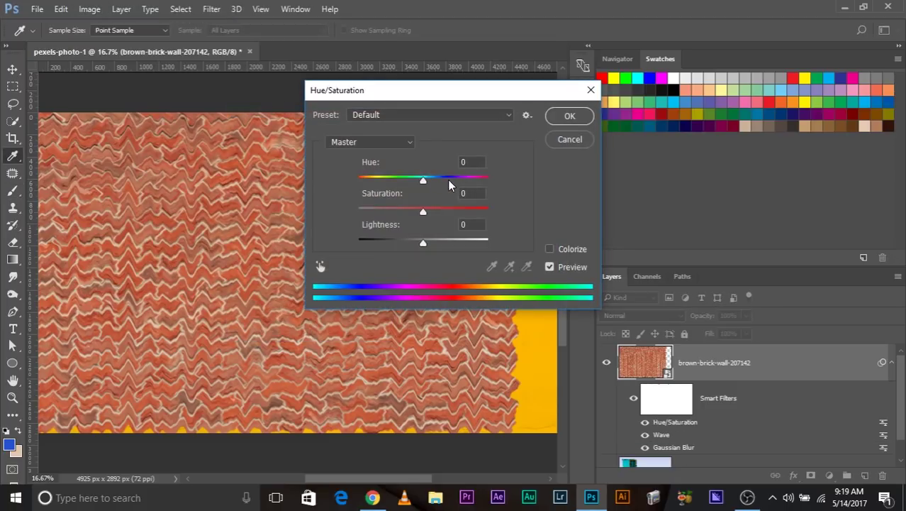
{"action": "left_click", "coordinate": [448, 179]}
{"action": "left_click", "coordinate": [571, 115]}
{"action": "key", "text": "b"}
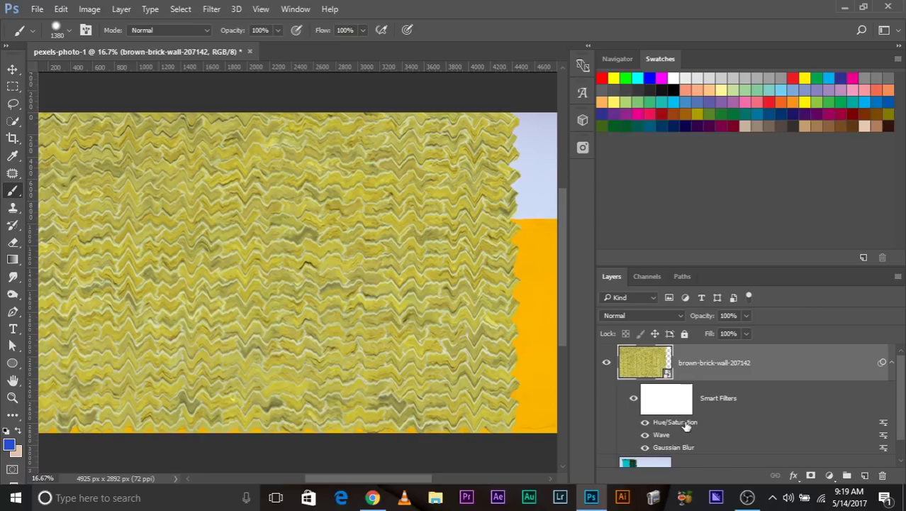
Try a hue of -36 in the Hue/Saturation smart filter and cancel the change.
{"action": "key", "text": "ctrl+u"}
{"action": "left_click", "coordinate": [399, 179]}
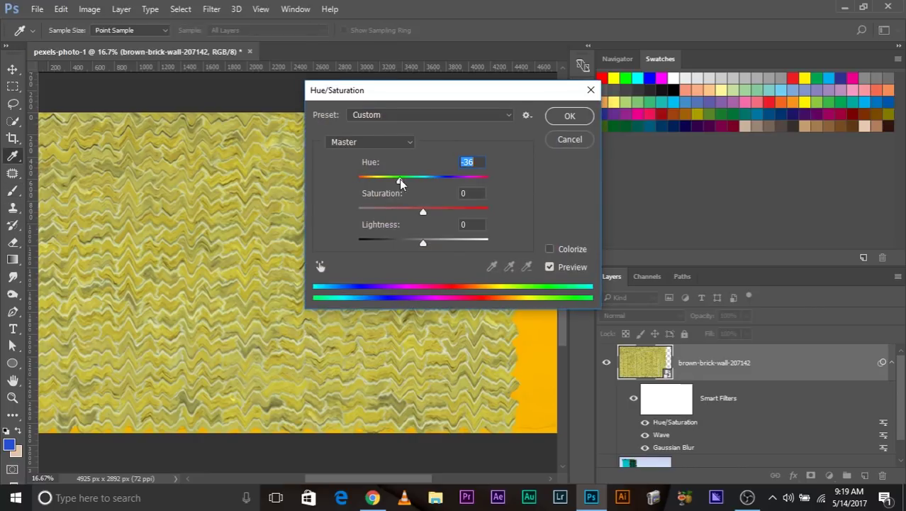
{"action": "left_click", "coordinate": [571, 140]}
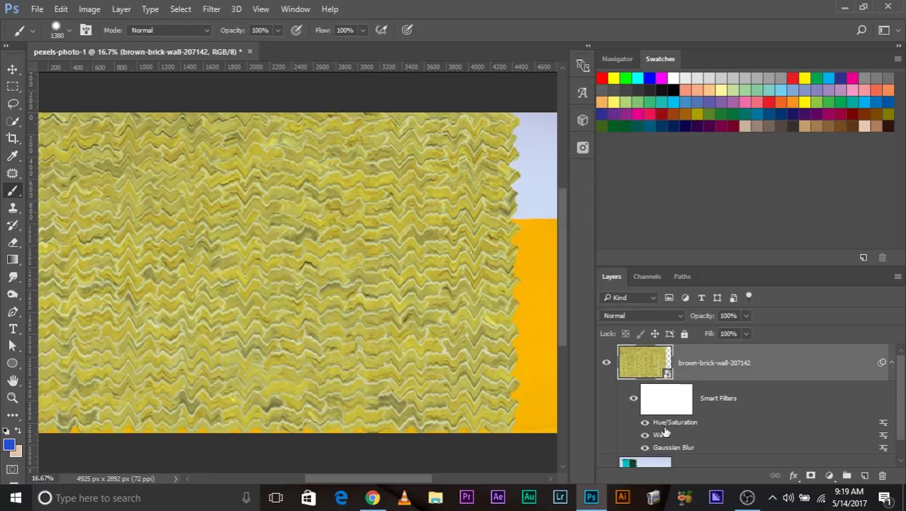
Hide the Hue/Saturation smart filter and show it again to compare the brick wall's colour.
{"action": "scroll", "coordinate": [665, 431], "scroll_direction": "down", "scroll_amount": 1}
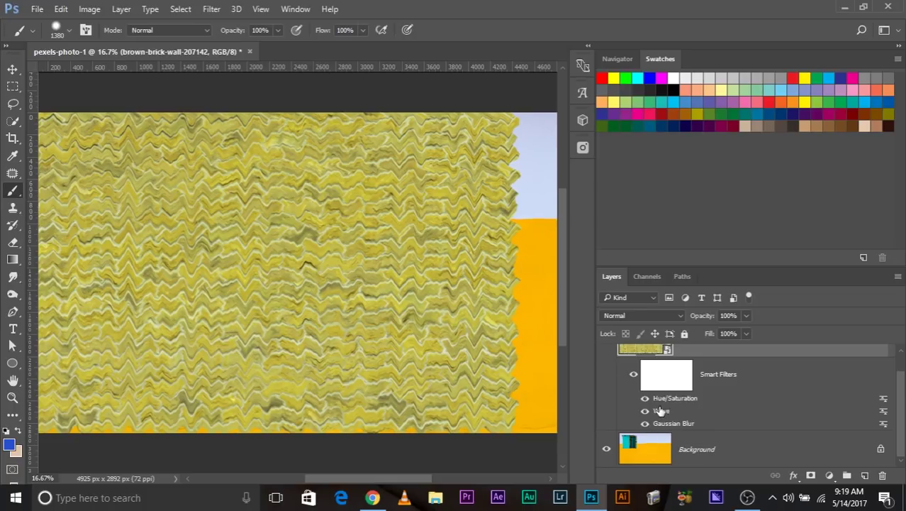
{"action": "left_click", "coordinate": [645, 399]}
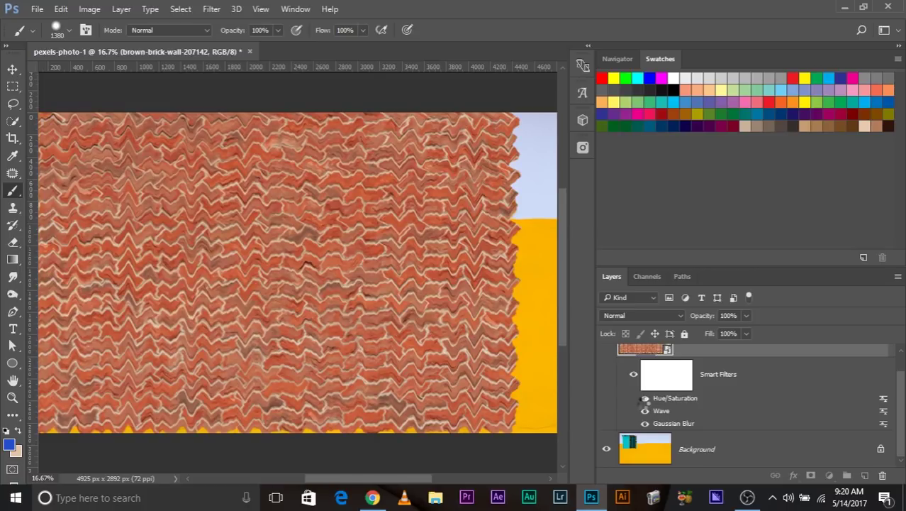
{"action": "left_click", "coordinate": [645, 399]}
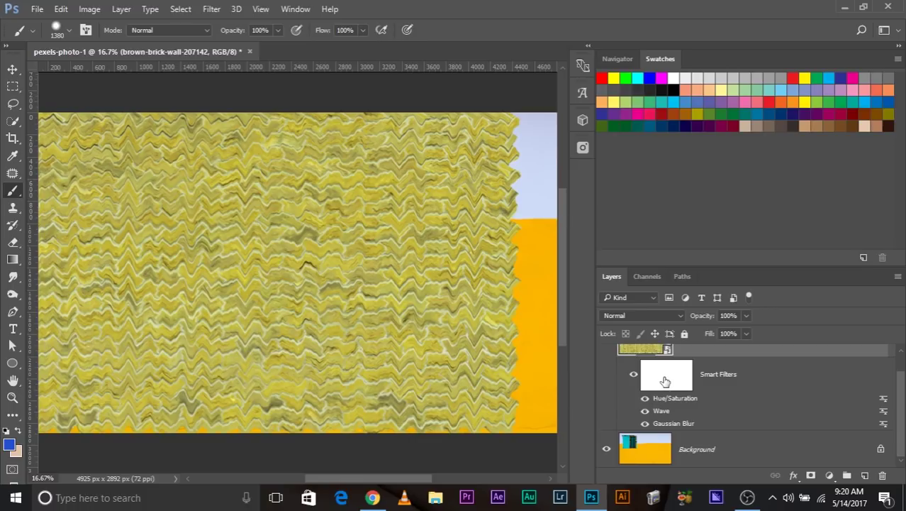
Paint a tall black oval on the Smart Filters mask to remove the filters from part of the brick wall.
{"action": "left_click", "coordinate": [665, 381]}
{"action": "mouse_move", "coordinate": [216, 237]}
{"action": "left_mouse_down"}
{"action": "mouse_move", "coordinate": [201, 211]}
{"action": "mouse_move", "coordinate": [228, 277]}
{"action": "mouse_move", "coordinate": [220, 231]}
{"action": "mouse_move", "coordinate": [205, 319]}
{"action": "mouse_move", "coordinate": [170, 213]}
{"action": "left_mouse_up"}
{"action": "key", "text": "x"}
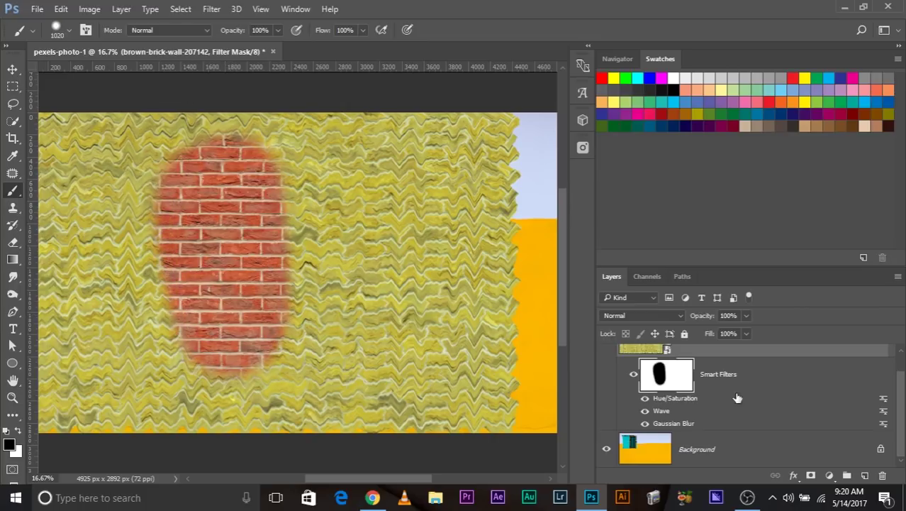
View the Smart Filters mask on its own, return to the normal image and inspect the whole canvas.
{"action": "left_click", "coordinate": [660, 381], "text": "alt"}
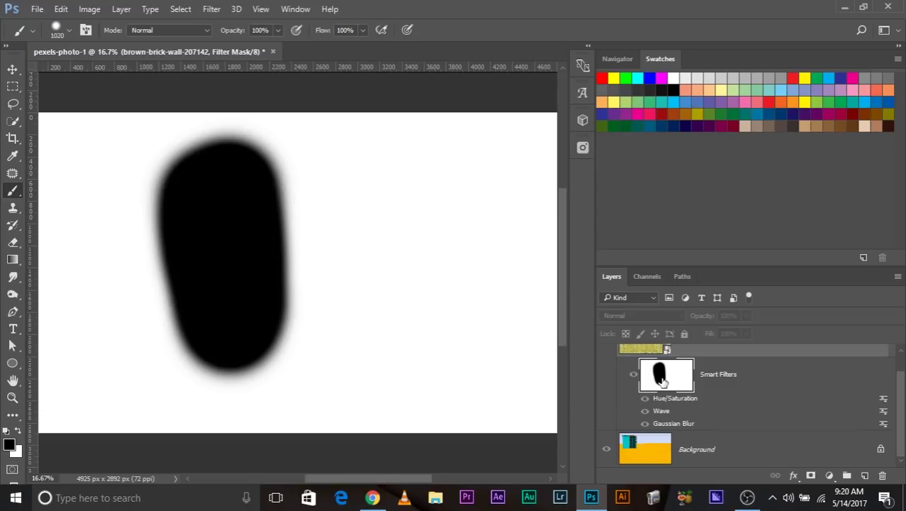
{"action": "left_click", "coordinate": [660, 381], "text": "alt"}
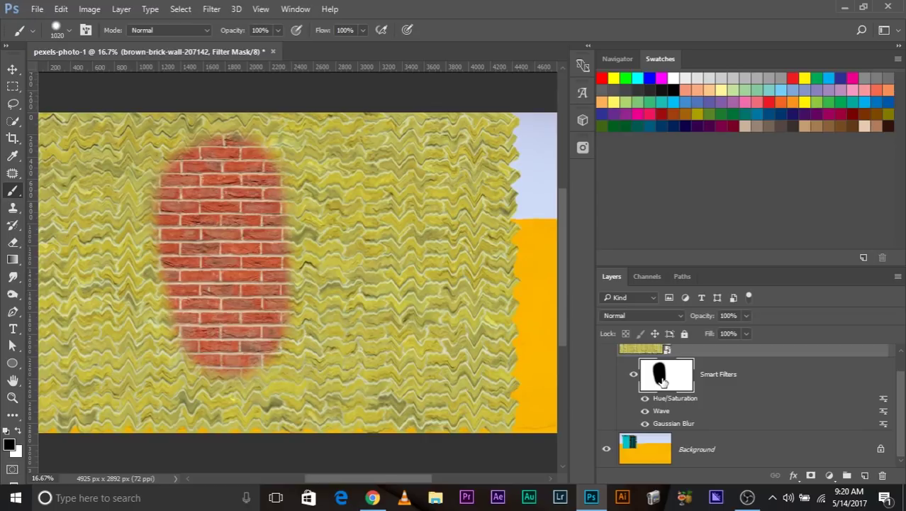
{"action": "key", "text": "ctrl+minus"}
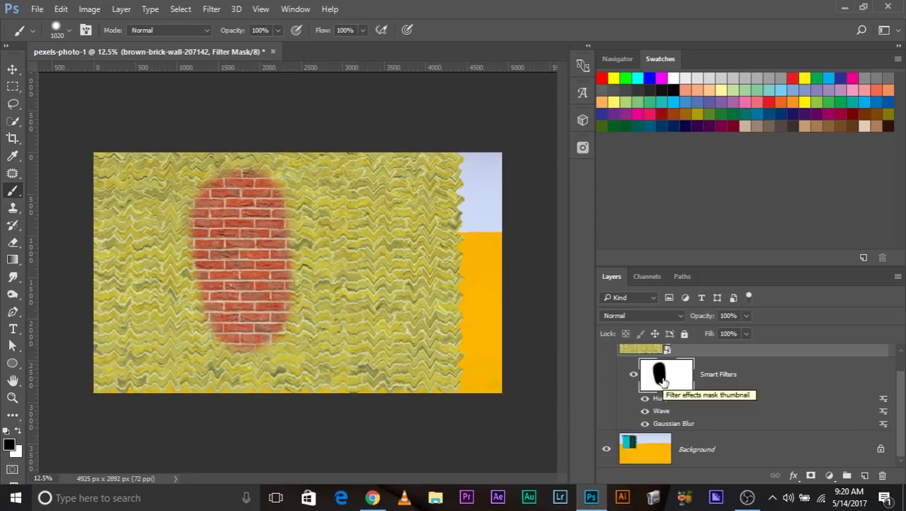